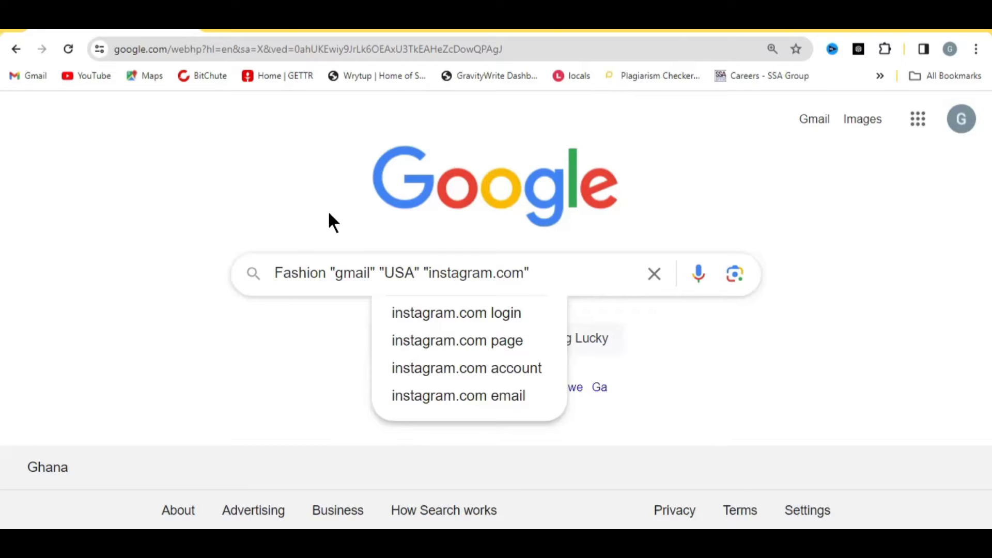
{"action": "left_click", "coordinate": [322, 229]}
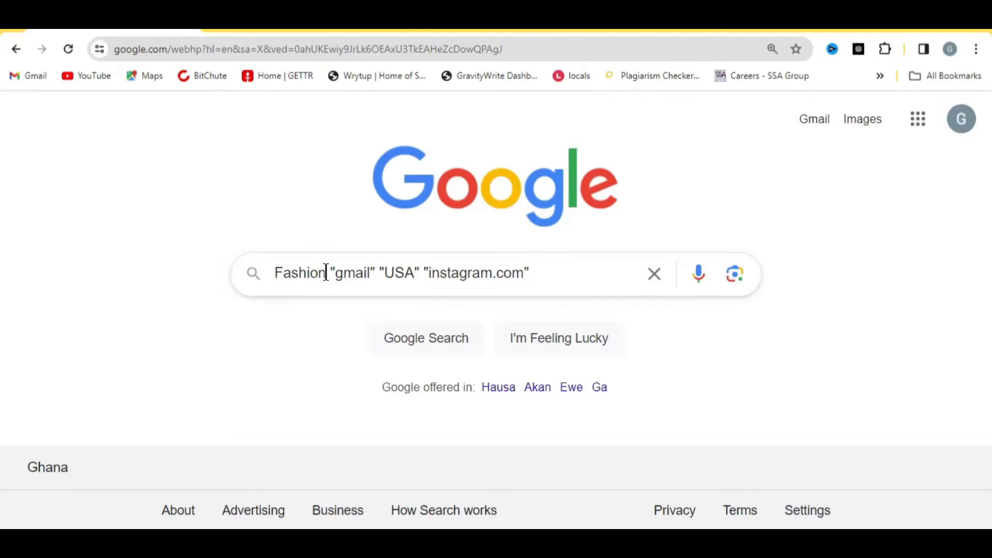
{"action": "left_click_drag", "start_coordinate": [327, 272], "coordinate": [280, 273]}
{"action": "left_click_drag", "start_coordinate": [336, 273], "coordinate": [367, 273]}
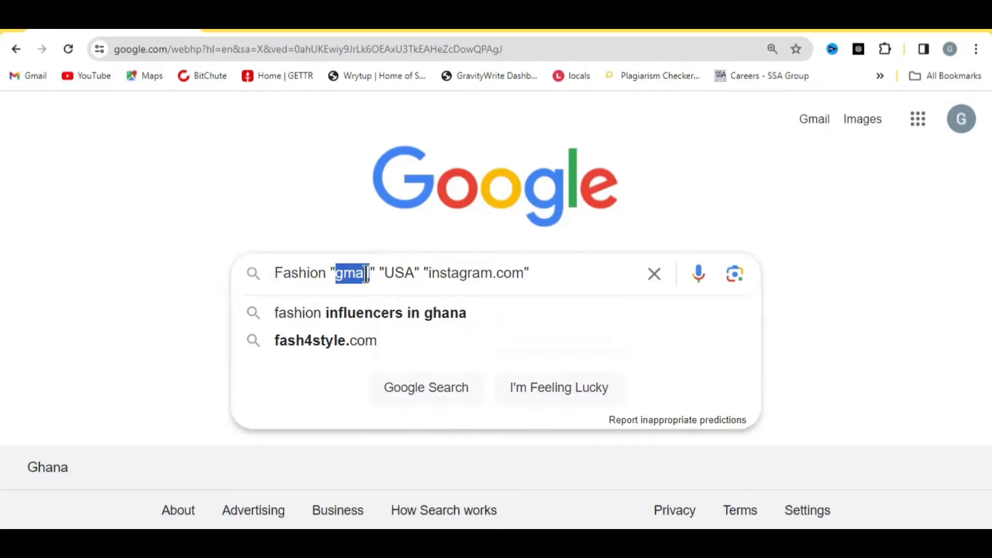
{"action": "left_click", "coordinate": [369, 218]}
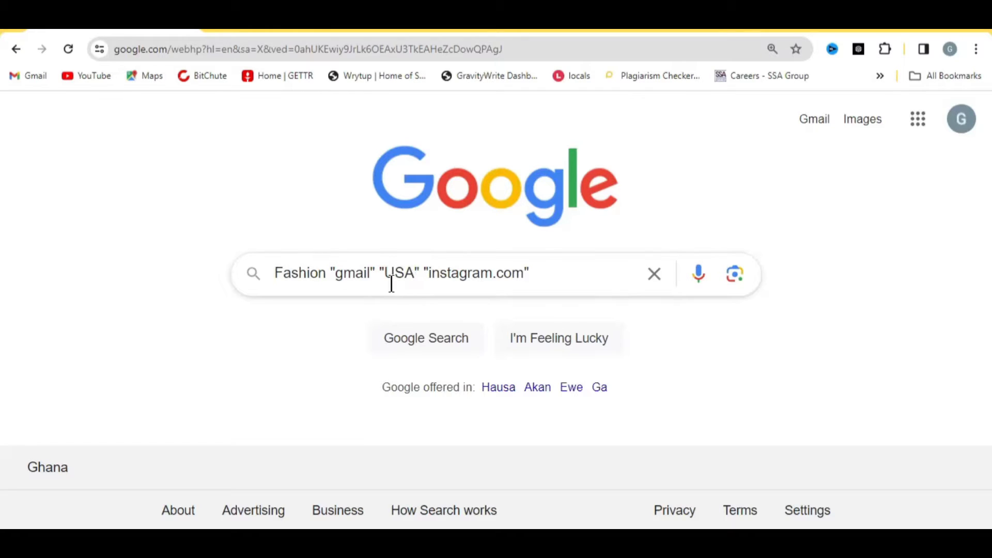
{"action": "left_click_drag", "start_coordinate": [385, 273], "coordinate": [413, 276]}
{"action": "left_click", "coordinate": [389, 238]}
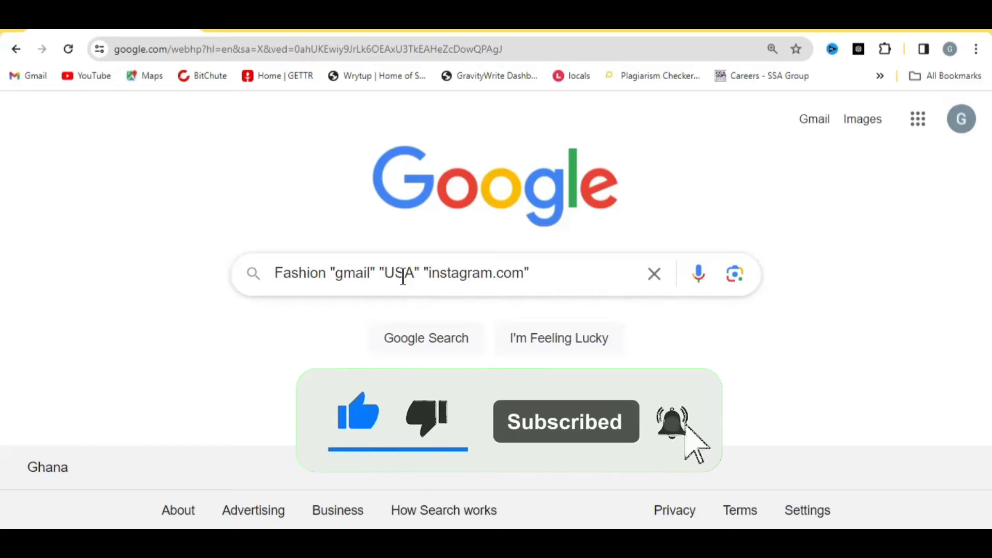
Run the fashion influencer query and look over the Instagram profile results.
{"action": "key", "text": "Return"}
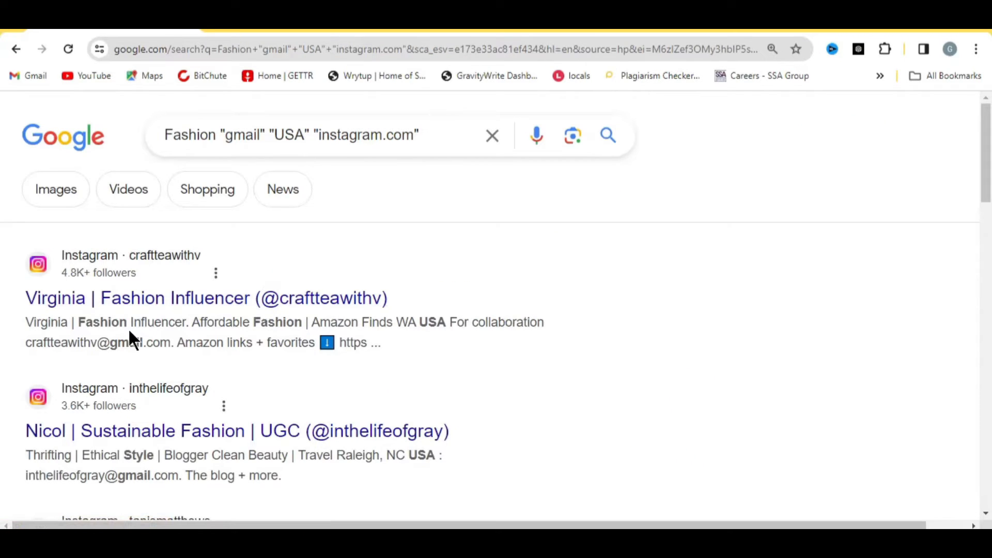
{"action": "scroll", "coordinate": [145, 329], "scroll_direction": "down", "scroll_amount": 15}
{"action": "scroll", "coordinate": [148, 336], "scroll_direction": "down", "scroll_amount": 8}
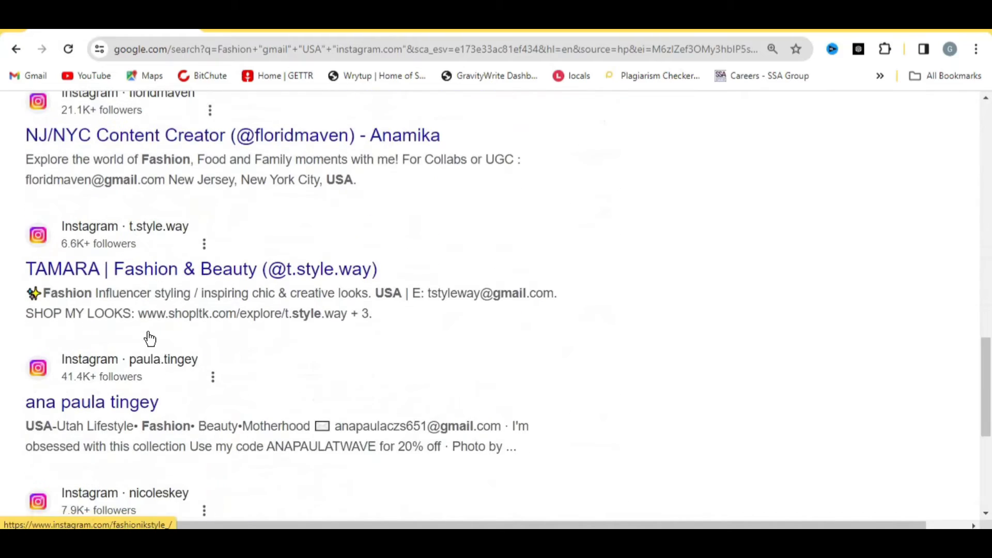
{"action": "scroll", "coordinate": [165, 349], "scroll_direction": "up", "scroll_amount": 8}
{"action": "scroll", "coordinate": [170, 352], "scroll_direction": "up", "scroll_amount": 15}
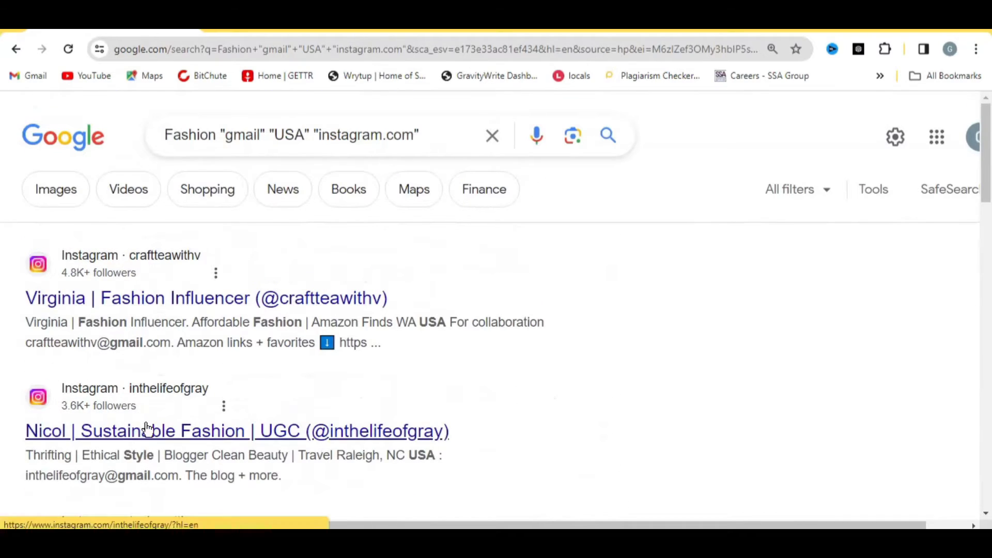
Open the first result, Virginia | Fashion Influencer's Instagram profile, in a new tab.
{"action": "left_click", "coordinate": [155, 299]}
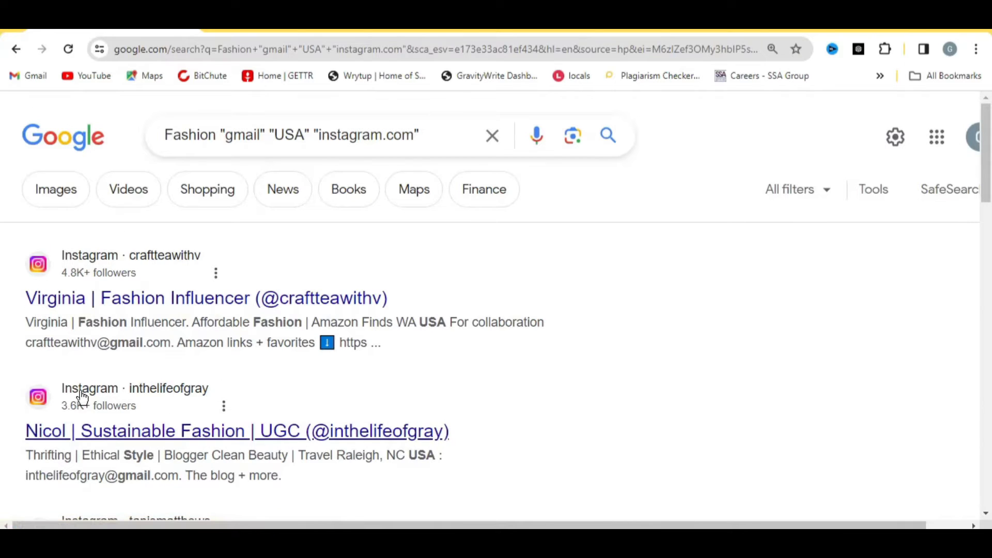
{"action": "scroll", "coordinate": [189, 363], "scroll_direction": "down", "scroll_amount": 4}
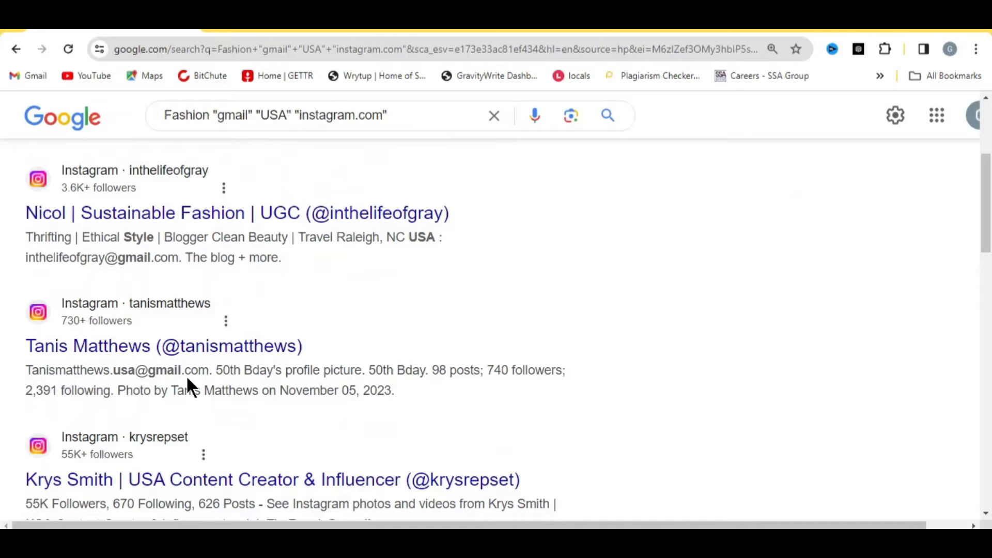
{"action": "scroll", "coordinate": [186, 375], "scroll_direction": "down", "scroll_amount": 3}
{"action": "scroll", "coordinate": [186, 376], "scroll_direction": "up", "scroll_amount": 7}
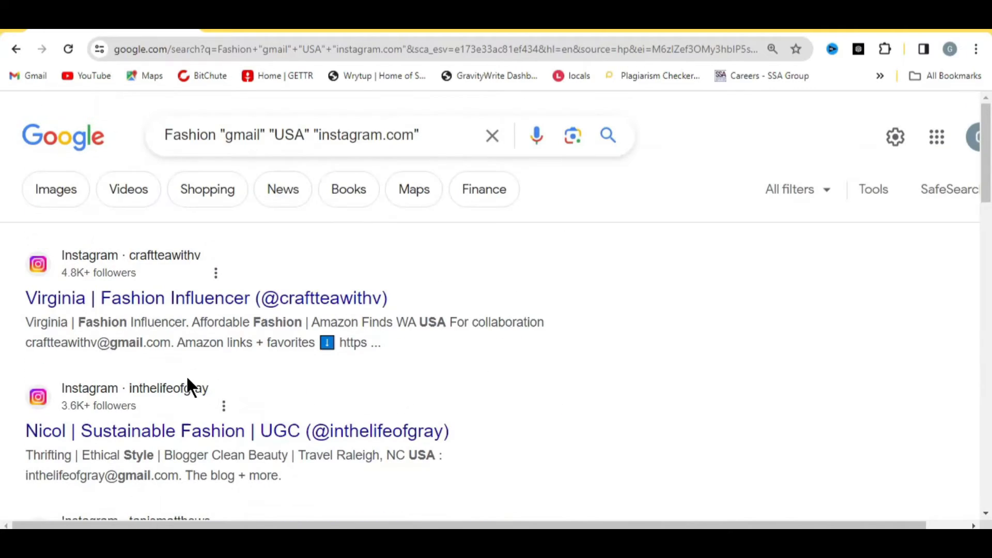
{"action": "right_click", "coordinate": [166, 303]}
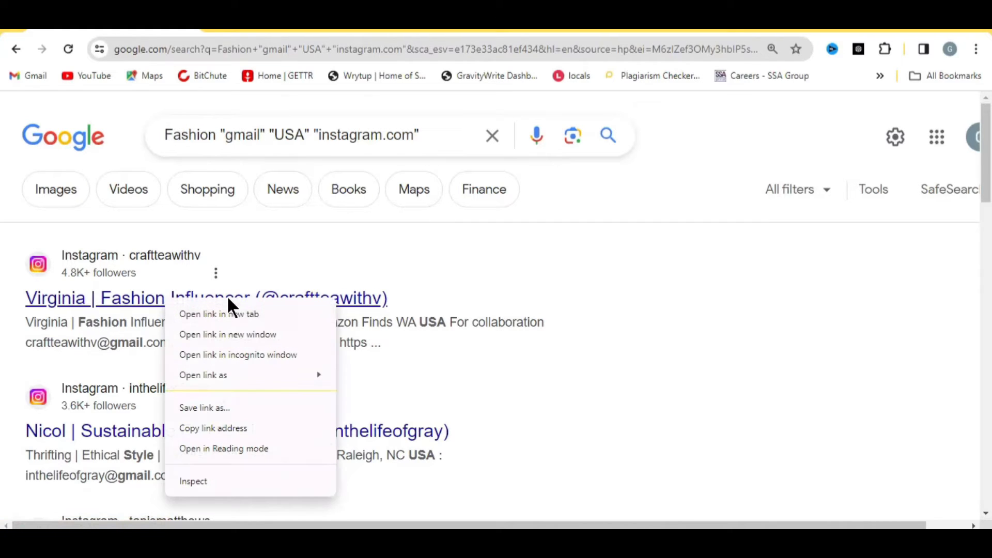
{"action": "left_click", "coordinate": [214, 312]}
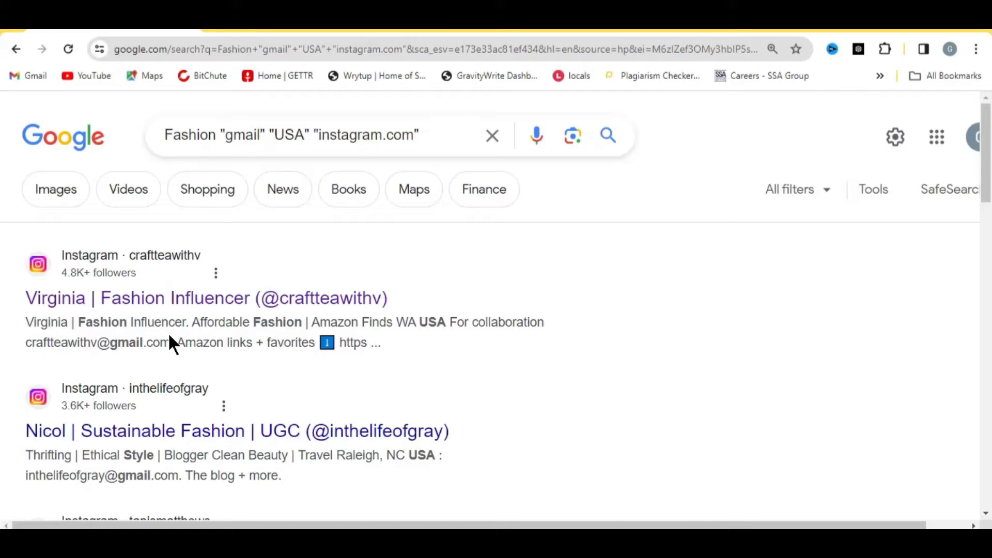
Check the craftteawithv bio (4,738 followers, WA USA, gmail contact), then return to Google.
{"action": "left_click", "coordinate": [272, 31]}
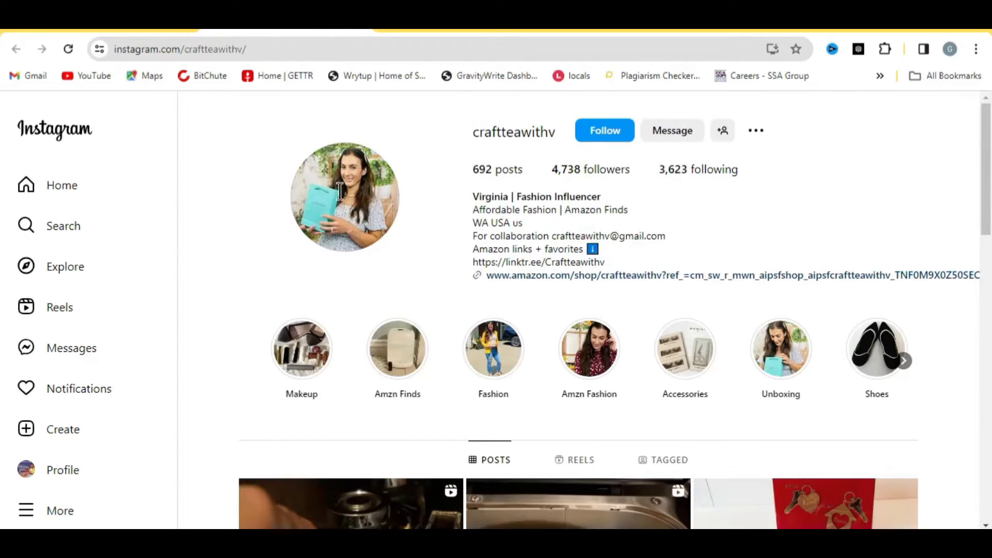
{"action": "scroll", "coordinate": [481, 302], "scroll_direction": "down", "scroll_amount": 7}
{"action": "scroll", "coordinate": [481, 302], "scroll_direction": "up", "scroll_amount": 7}
{"action": "left_click", "coordinate": [360, 31]}
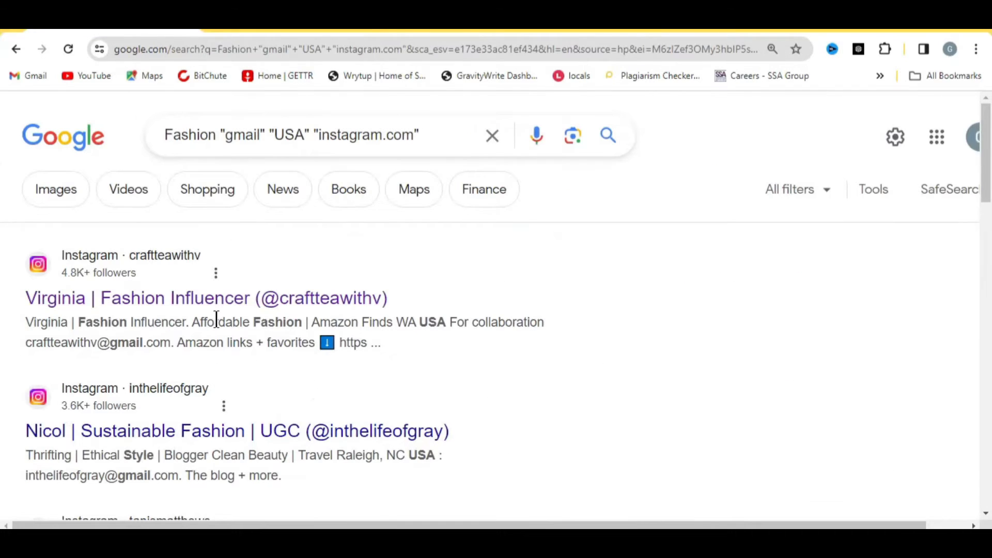
Scroll to the end of the fashion results and load More results.
{"action": "scroll", "coordinate": [258, 325], "scroll_direction": "down", "scroll_amount": 10}
{"action": "scroll", "coordinate": [259, 327], "scroll_direction": "down", "scroll_amount": 6}
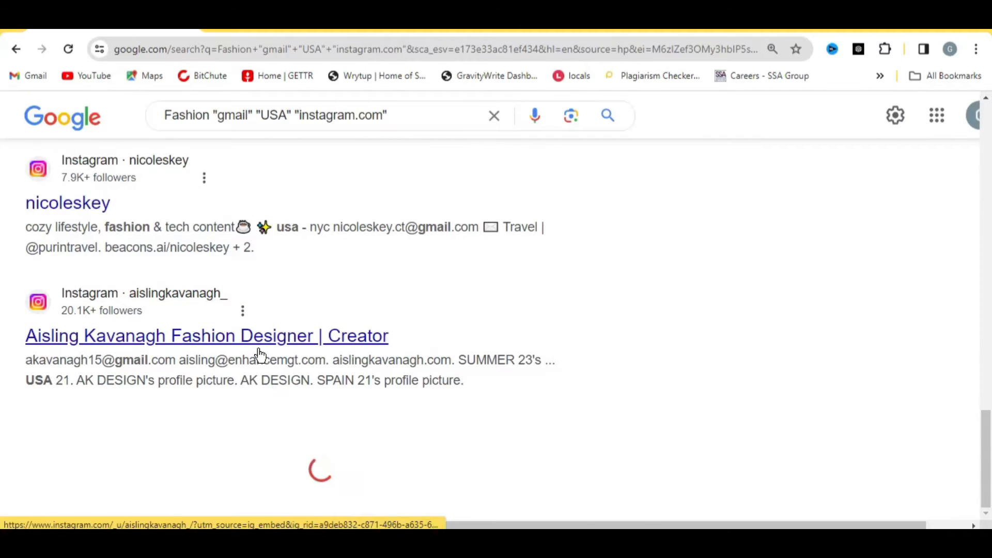
{"action": "scroll", "coordinate": [310, 440], "scroll_direction": "down", "scroll_amount": 8}
{"action": "scroll", "coordinate": [307, 431], "scroll_direction": "down", "scroll_amount": 13}
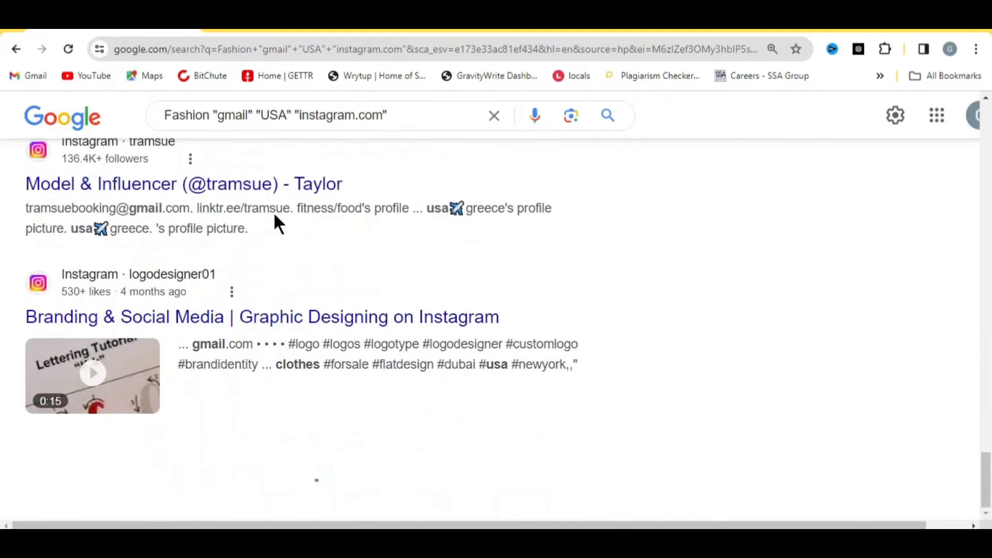
{"action": "scroll", "coordinate": [282, 337], "scroll_direction": "down", "scroll_amount": 15}
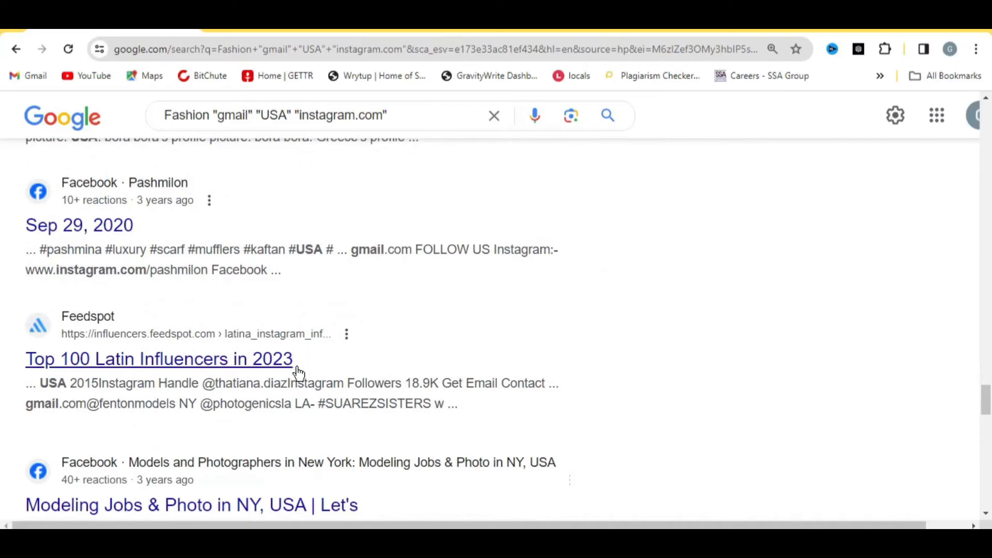
{"action": "scroll", "coordinate": [294, 377], "scroll_direction": "down", "scroll_amount": 12}
{"action": "scroll", "coordinate": [297, 380], "scroll_direction": "down", "scroll_amount": 5}
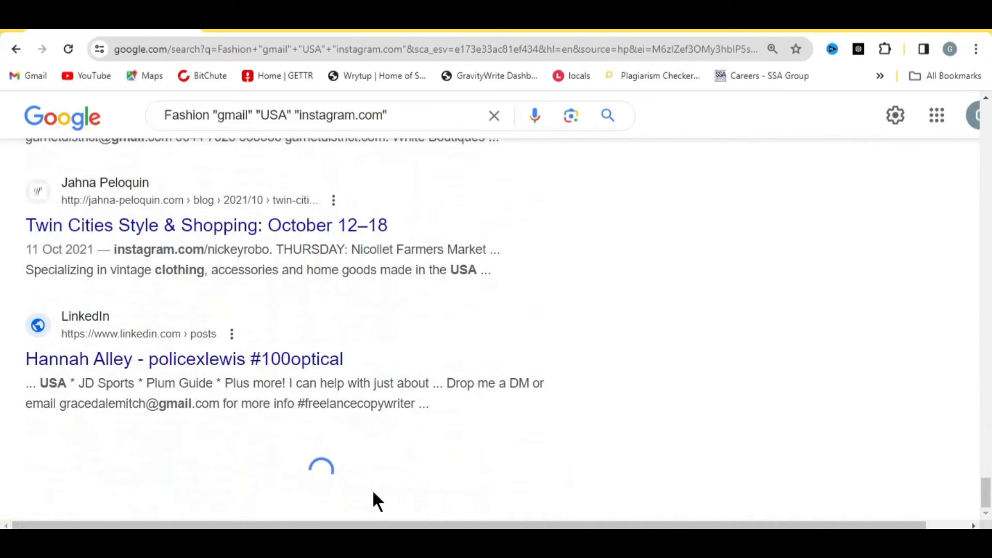
{"action": "scroll", "coordinate": [310, 414], "scroll_direction": "down", "scroll_amount": 20}
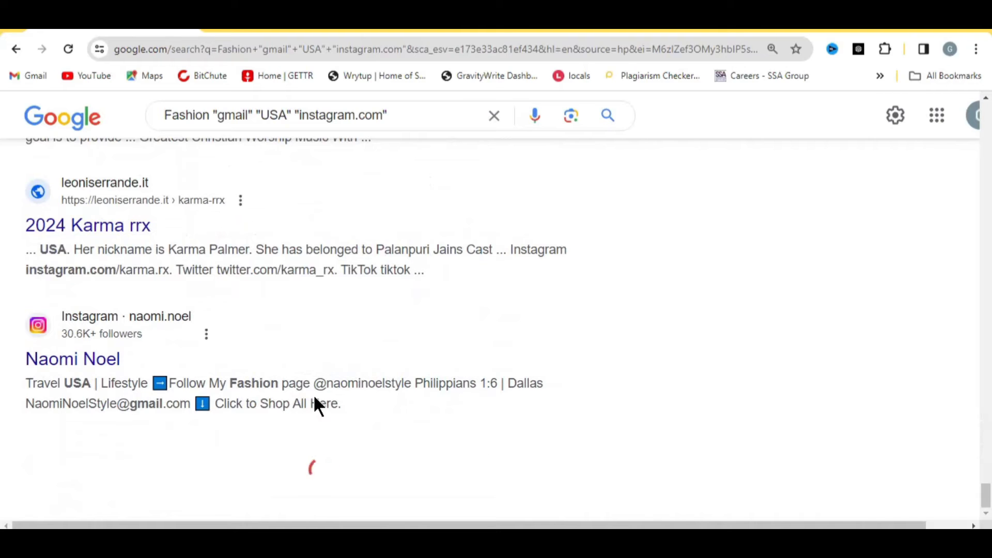
{"action": "scroll", "coordinate": [315, 401], "scroll_direction": "down", "scroll_amount": 10}
{"action": "scroll", "coordinate": [321, 465], "scroll_direction": "down", "scroll_amount": 20}
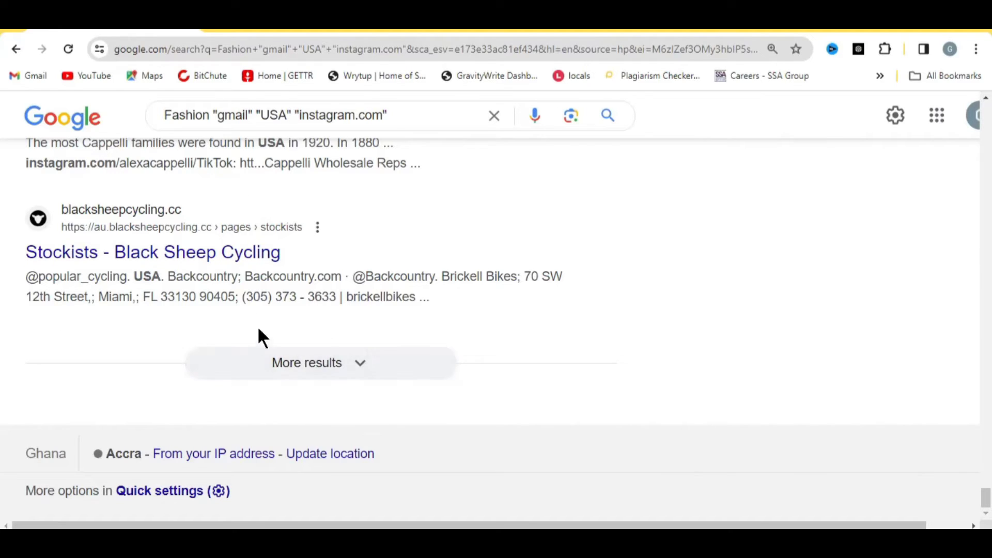
{"action": "left_click", "coordinate": [329, 375]}
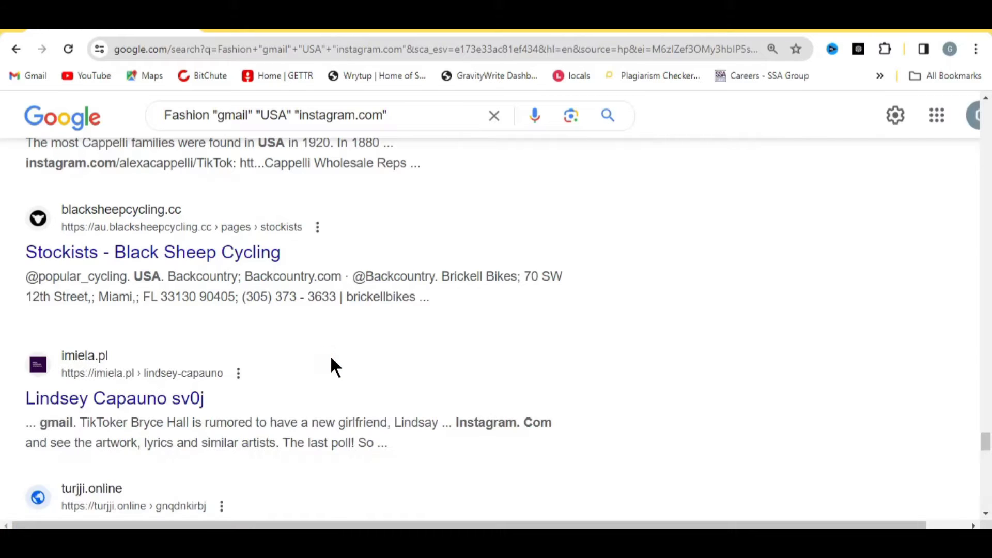
Browse the extra results, such as turjji.online and produkcjalean.pl, and return to the top.
{"action": "scroll", "coordinate": [313, 335], "scroll_direction": "down", "scroll_amount": 10}
{"action": "scroll", "coordinate": [331, 341], "scroll_direction": "down", "scroll_amount": 10}
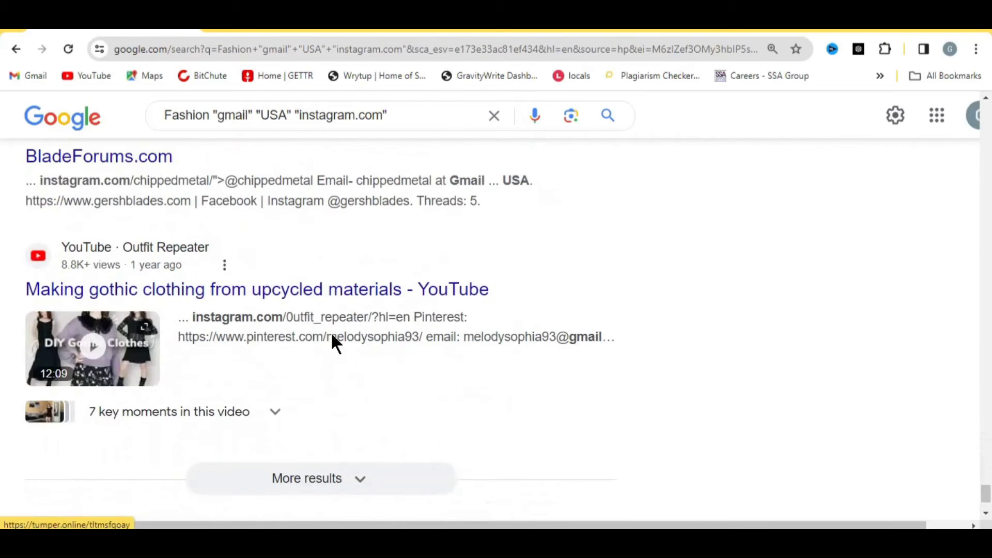
{"action": "scroll", "coordinate": [383, 365], "scroll_direction": "down", "scroll_amount": 5}
{"action": "scroll", "coordinate": [385, 367], "scroll_direction": "up", "scroll_amount": 1}
{"action": "scroll", "coordinate": [706, 297], "scroll_direction": "up", "scroll_amount": 10}
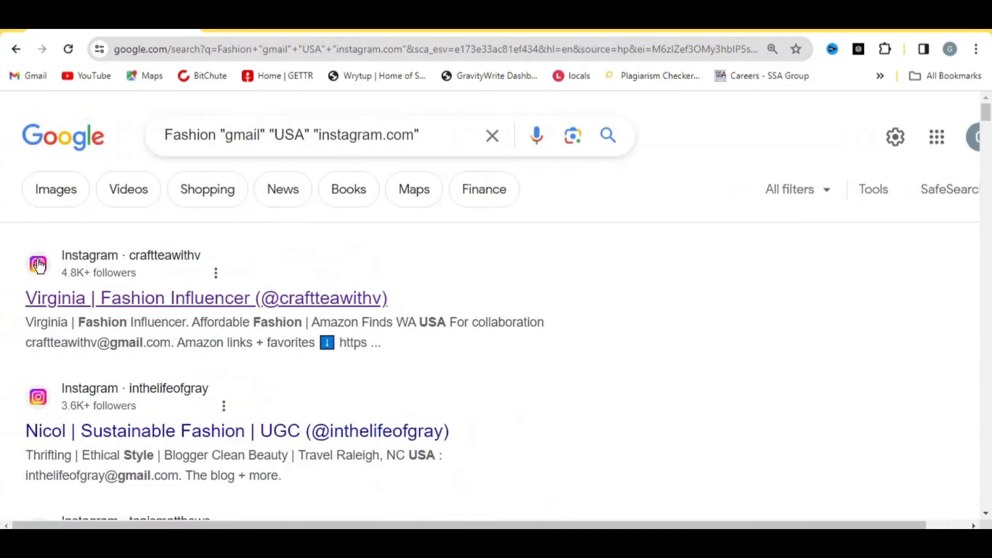
Select the results text from the first influencer through the last result.
{"action": "left_click_drag", "start_coordinate": [6, 232], "coordinate": [261, 300]}
{"action": "left_click_drag", "start_coordinate": [274, 371], "coordinate": [448, 309]}
{"action": "scroll", "coordinate": [347, 257], "scroll_direction": "up", "scroll_amount": 3}
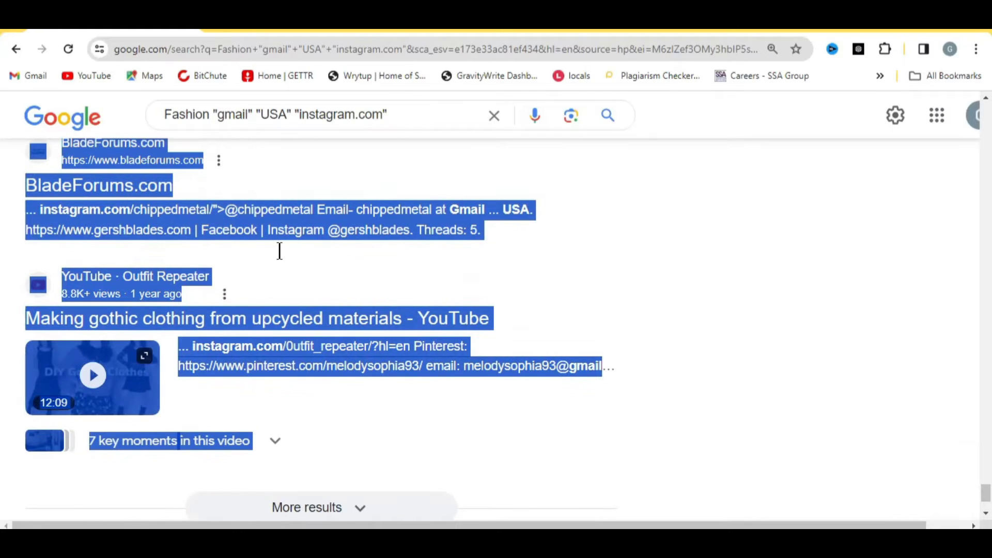
Copy the selected results text and switch to the skymem.com email extractor.
{"action": "right_click", "coordinate": [292, 209]}
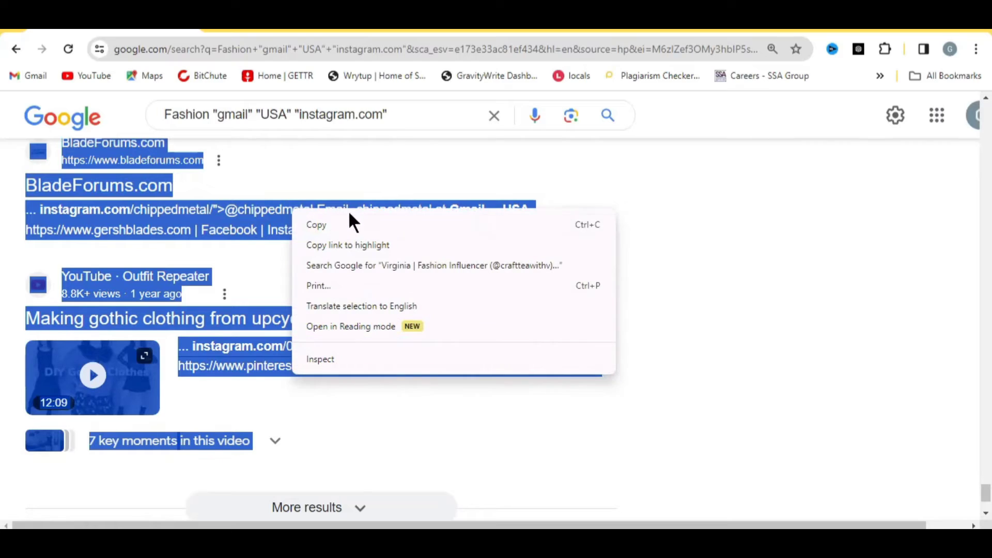
{"action": "left_click", "coordinate": [363, 230]}
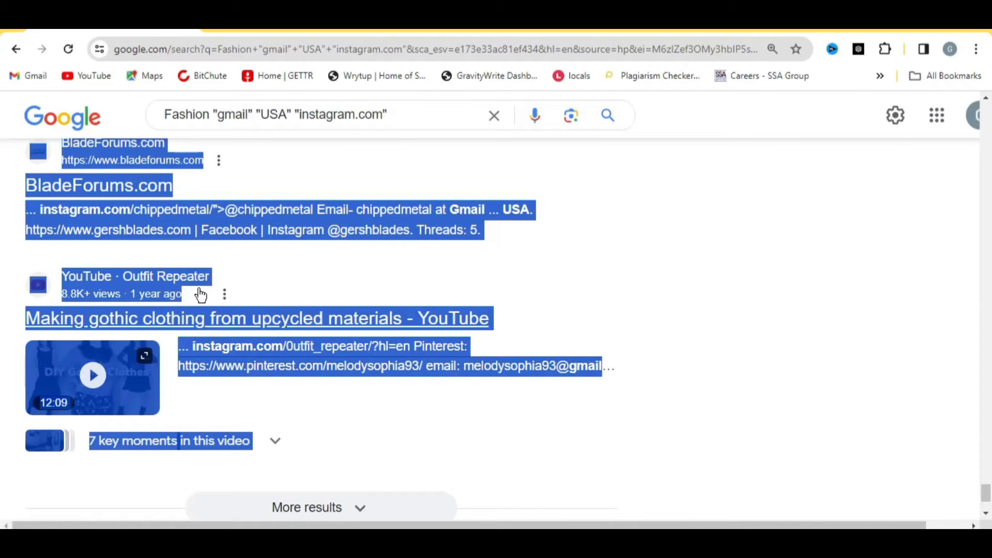
{"action": "right_click", "coordinate": [285, 224]}
{"action": "left_click", "coordinate": [320, 238]}
{"action": "left_click", "coordinate": [297, 15]}
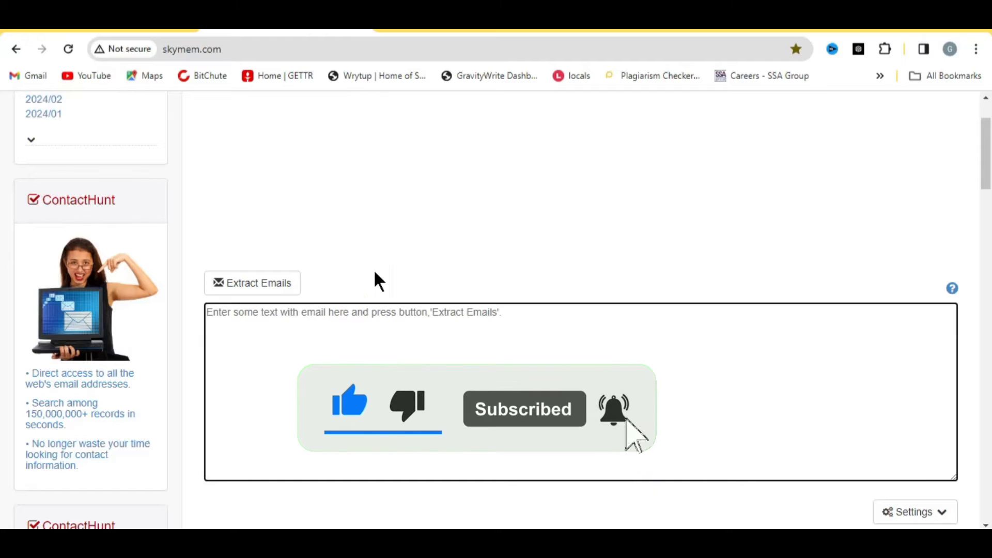
Paste the copied Google results text into Skymem and extract the emails.
{"action": "right_click", "coordinate": [238, 323]}
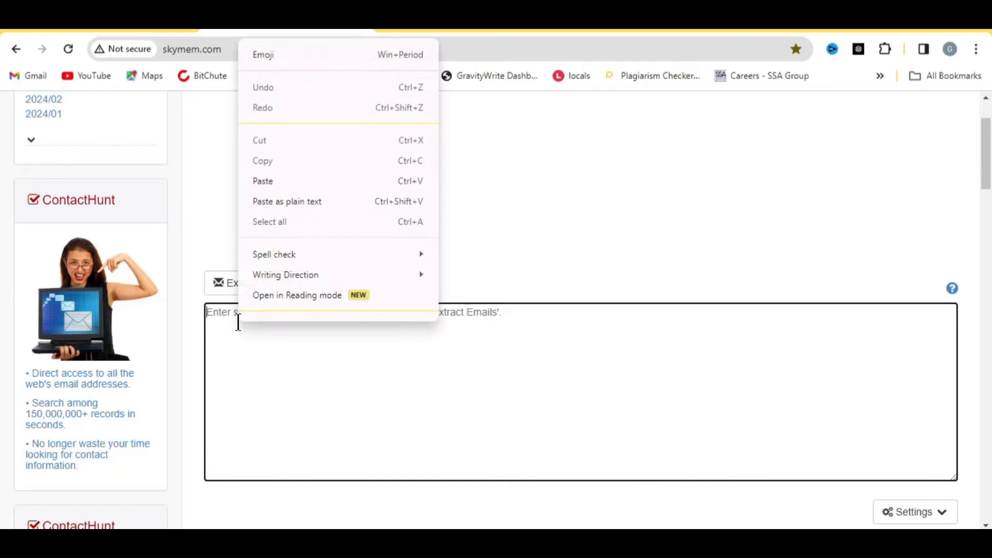
{"action": "left_click", "coordinate": [288, 181]}
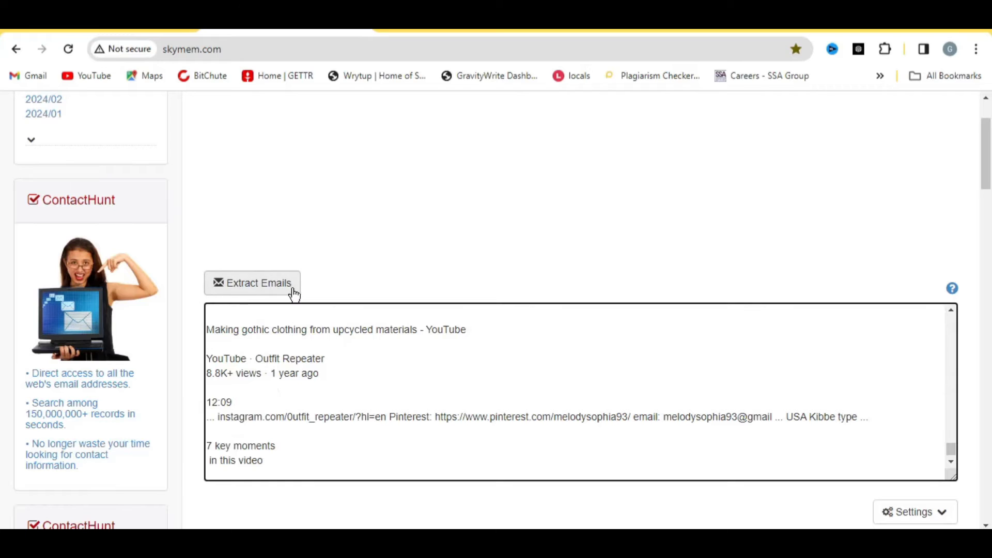
{"action": "left_click", "coordinate": [246, 284]}
Scroll through the Results box to review the 37 extracted emails.
{"action": "scroll", "coordinate": [282, 289], "scroll_direction": "down", "scroll_amount": 5}
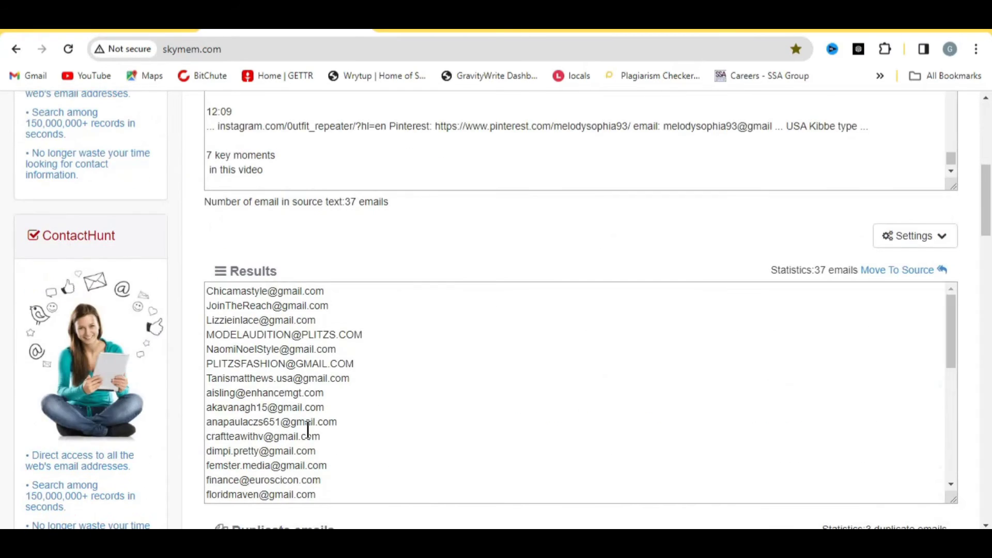
{"action": "scroll", "coordinate": [286, 358], "scroll_direction": "down", "scroll_amount": 1}
{"action": "scroll", "coordinate": [286, 359], "scroll_direction": "down", "scroll_amount": 6}
{"action": "scroll", "coordinate": [285, 359], "scroll_direction": "up", "scroll_amount": 6}
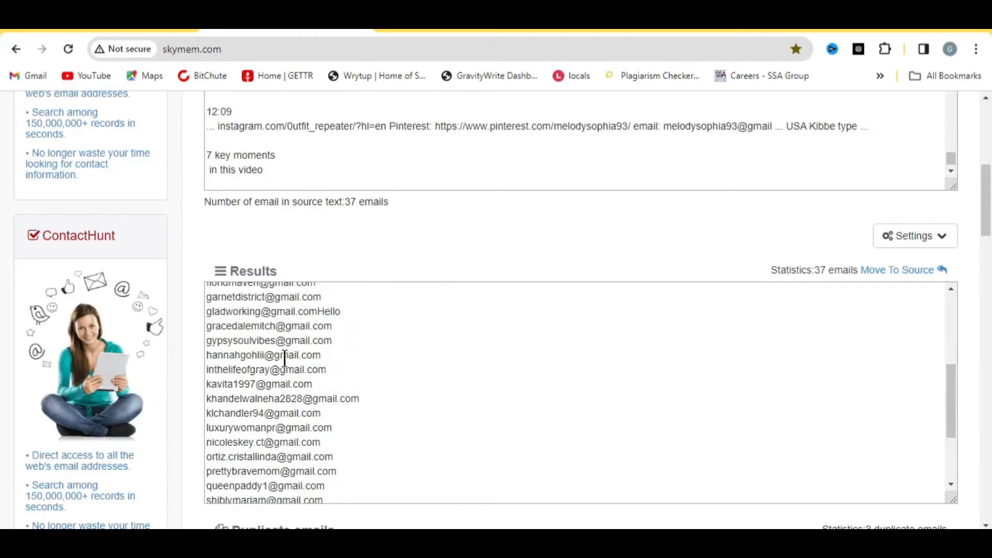
{"action": "scroll", "coordinate": [285, 357], "scroll_direction": "up", "scroll_amount": 1}
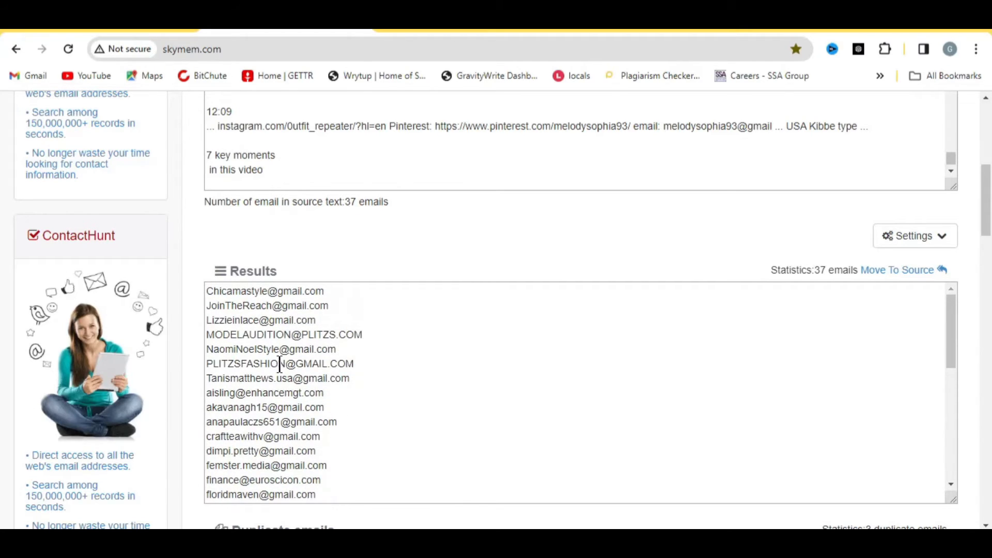
{"action": "scroll", "coordinate": [305, 323], "scroll_direction": "down", "scroll_amount": 4}
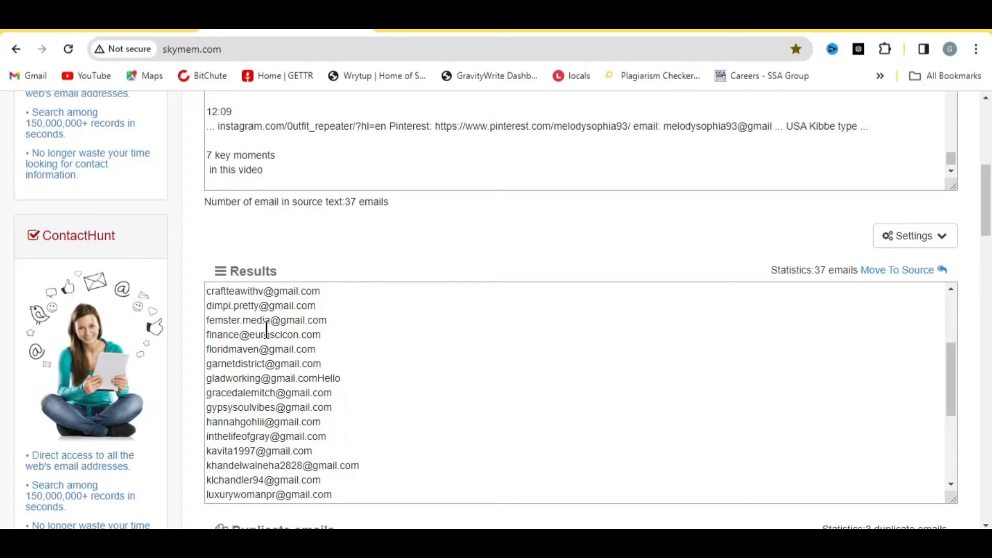
{"action": "scroll", "coordinate": [314, 345], "scroll_direction": "down", "scroll_amount": 4}
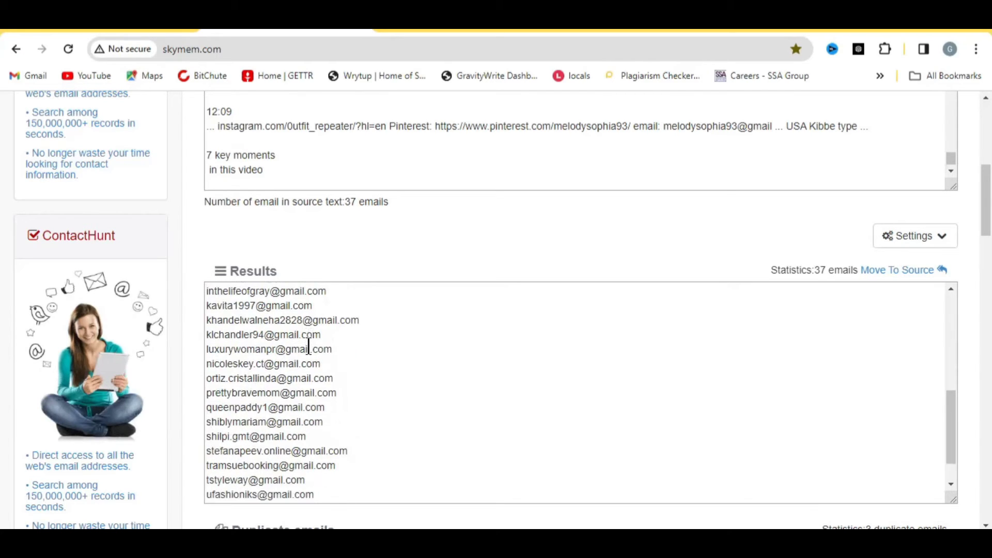
{"action": "scroll", "coordinate": [309, 346], "scroll_direction": "down", "scroll_amount": 1}
{"action": "scroll", "coordinate": [309, 345], "scroll_direction": "up", "scroll_amount": 4}
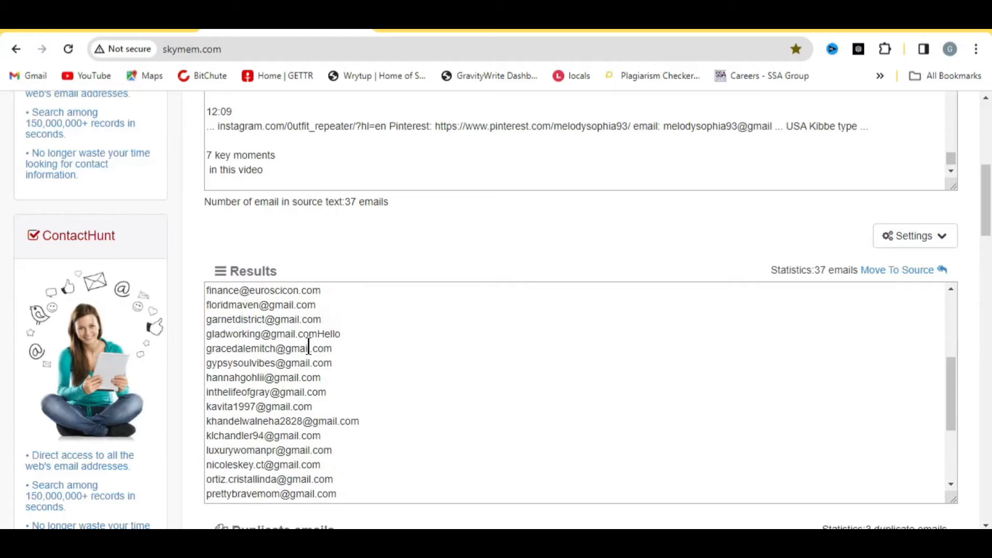
Select all 37 extracted email addresses in the Results box and copy them.
{"action": "right_click", "coordinate": [289, 345]}
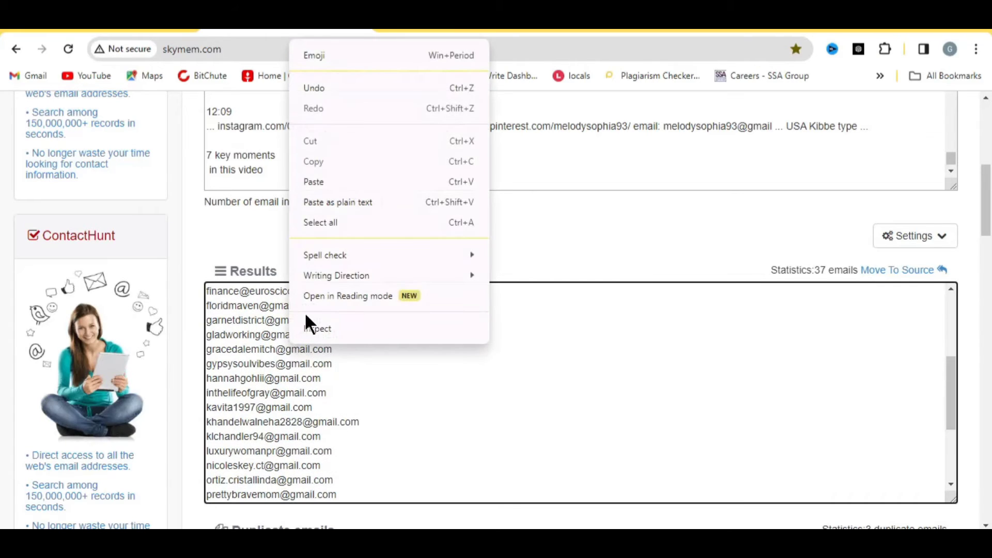
{"action": "left_click", "coordinate": [331, 221]}
{"action": "right_click", "coordinate": [266, 357]}
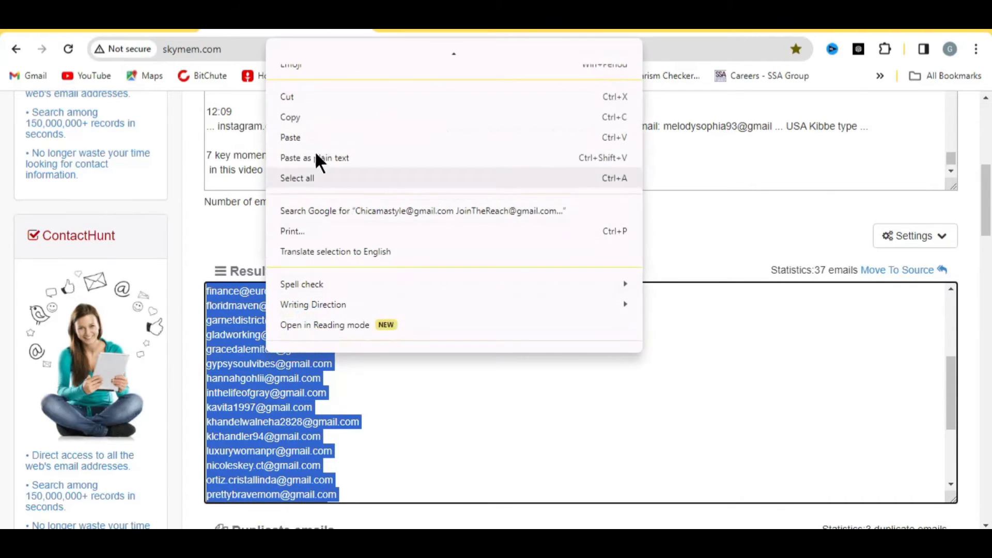
{"action": "left_click", "coordinate": [322, 116]}
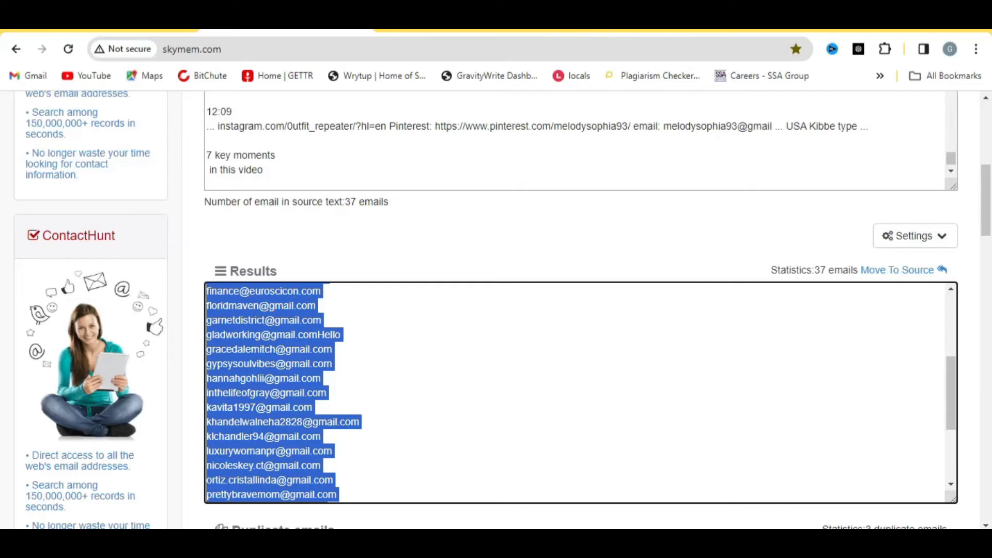
{"action": "left_click", "coordinate": [590, 23]}
{"action": "left_click", "coordinate": [920, 114]}
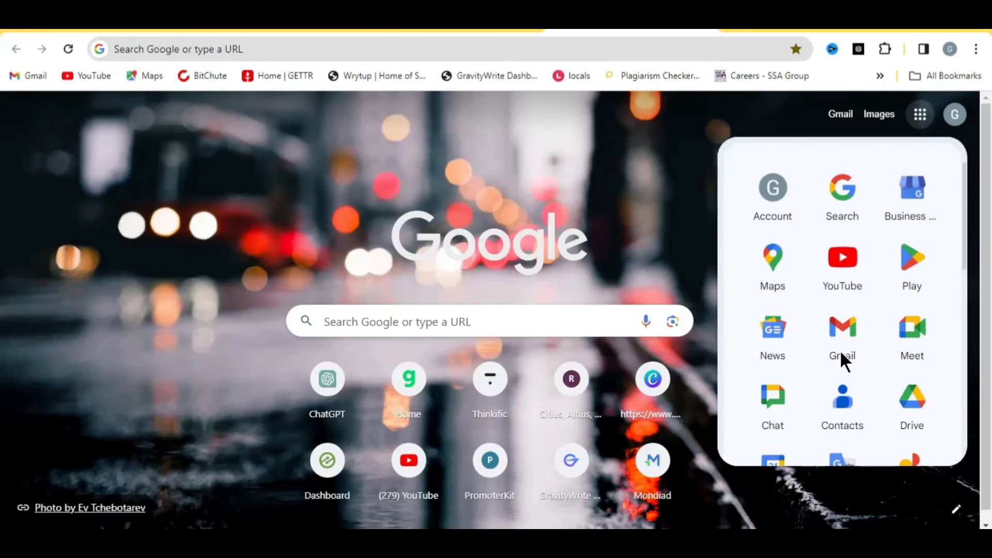
Go to Google Sheets from the Google apps grid in the new tab.
{"action": "scroll", "coordinate": [842, 361], "scroll_direction": "down", "scroll_amount": 5}
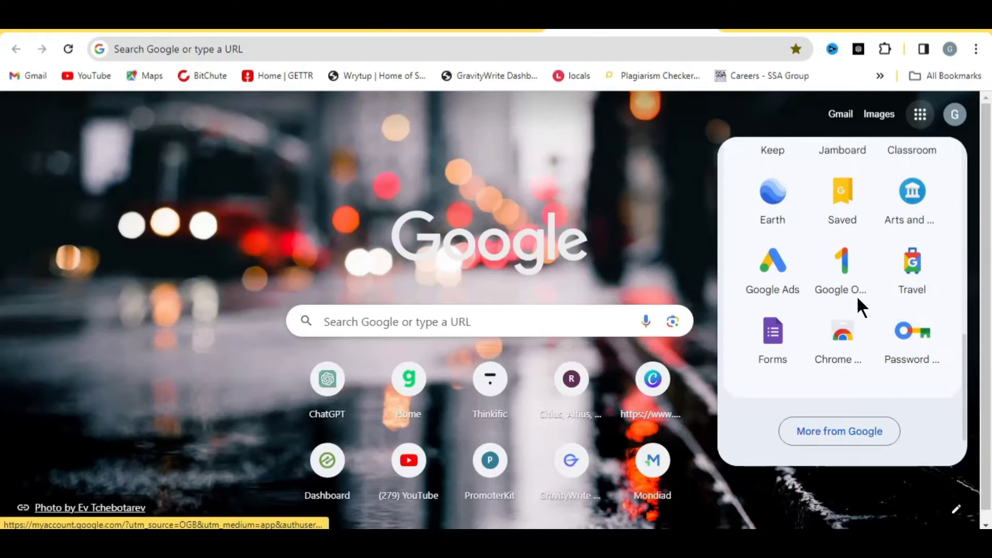
{"action": "scroll", "coordinate": [857, 296], "scroll_direction": "up", "scroll_amount": 5}
{"action": "left_click", "coordinate": [913, 222]}
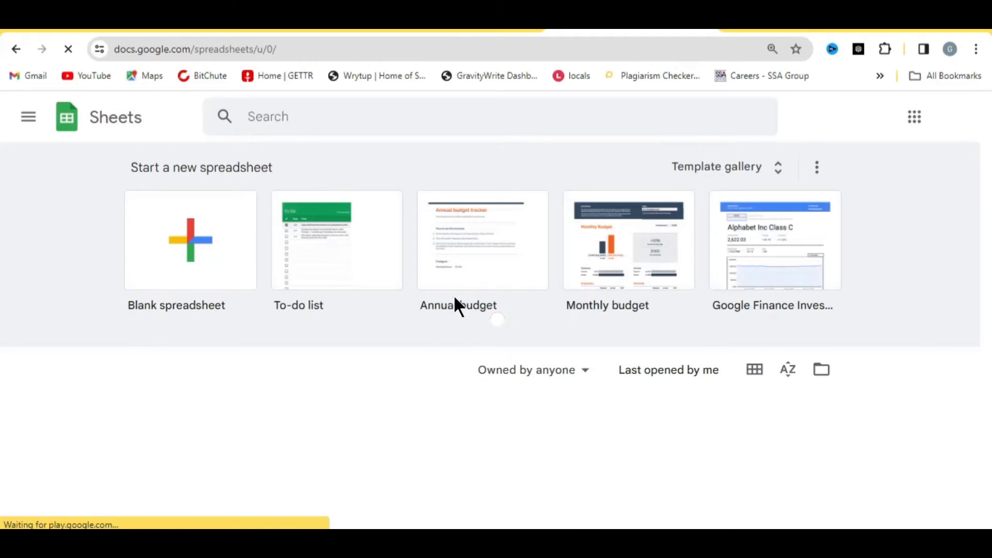
{"action": "left_click", "coordinate": [449, 299]}
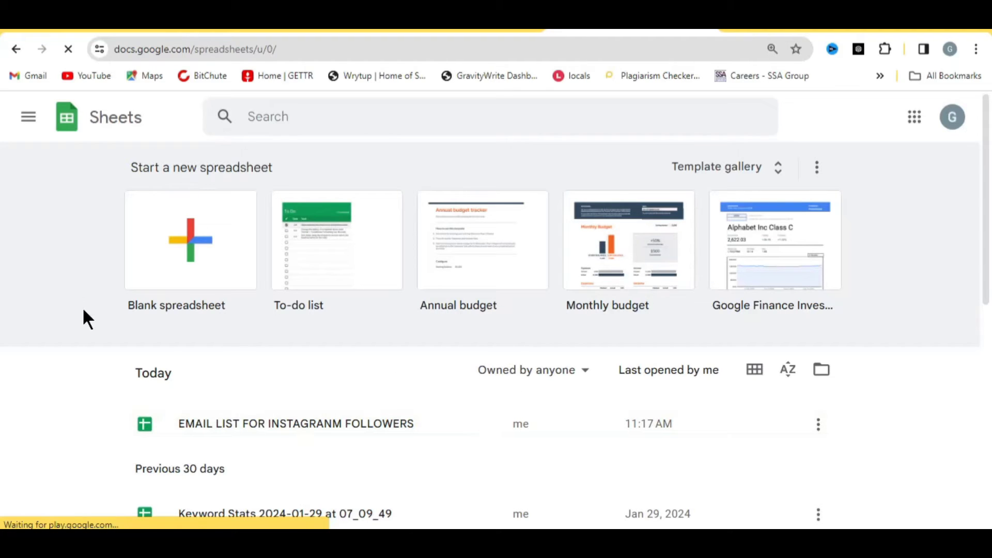
Create a blank spreadsheet and paste the 37 emails into A1:A37.
{"action": "left_click", "coordinate": [190, 246]}
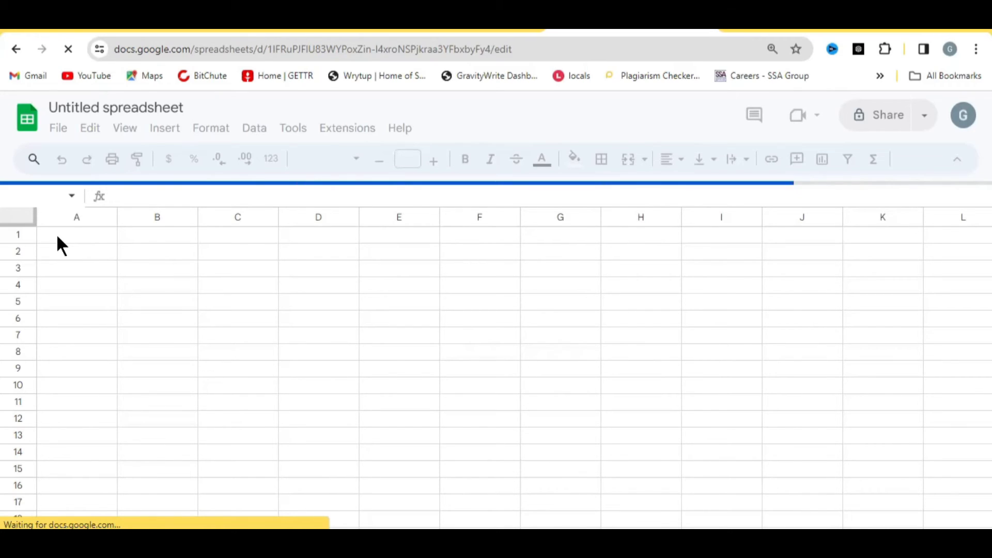
{"action": "right_click", "coordinate": [84, 230]}
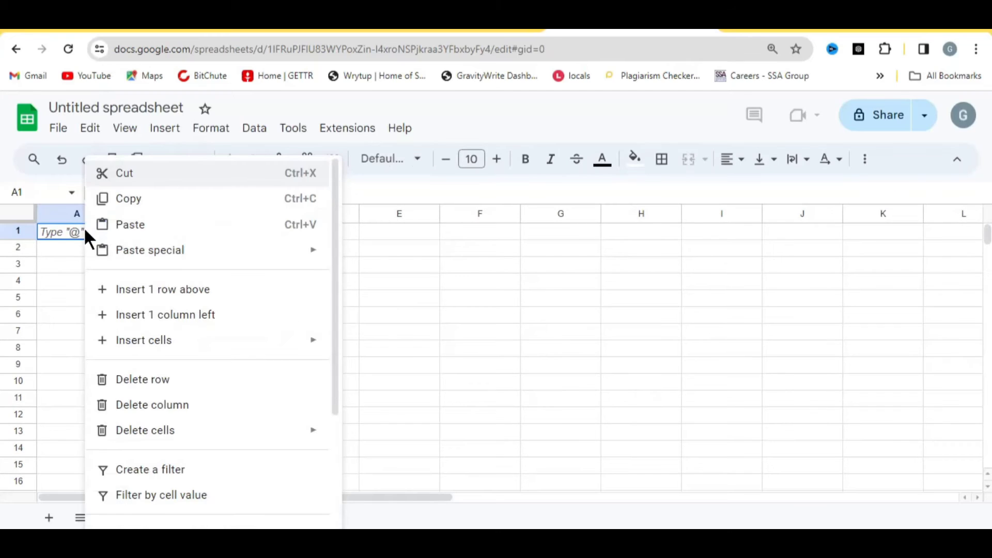
{"action": "left_click", "coordinate": [157, 233]}
{"action": "scroll", "coordinate": [102, 275], "scroll_direction": "down", "scroll_amount": 3}
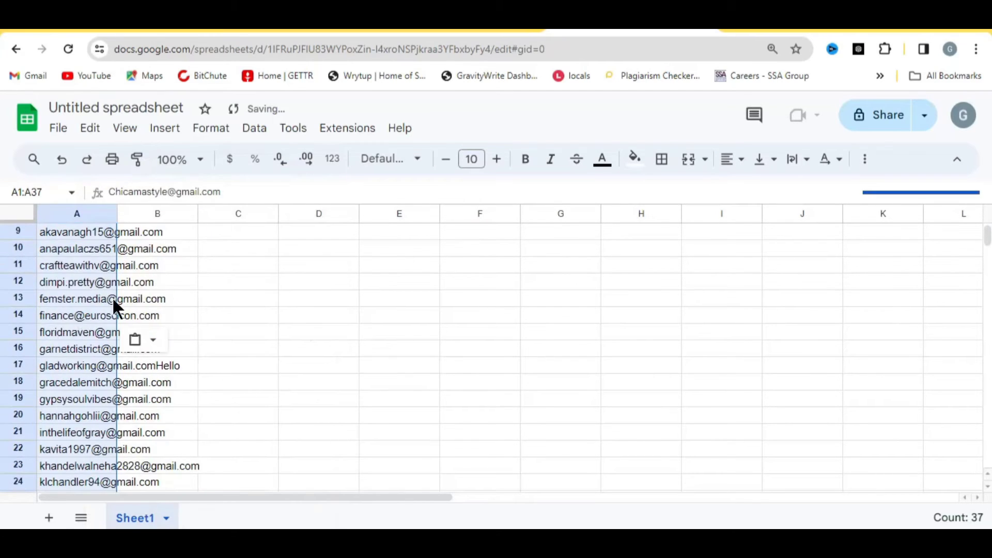
{"action": "scroll", "coordinate": [119, 273], "scroll_direction": "up", "scroll_amount": 3}
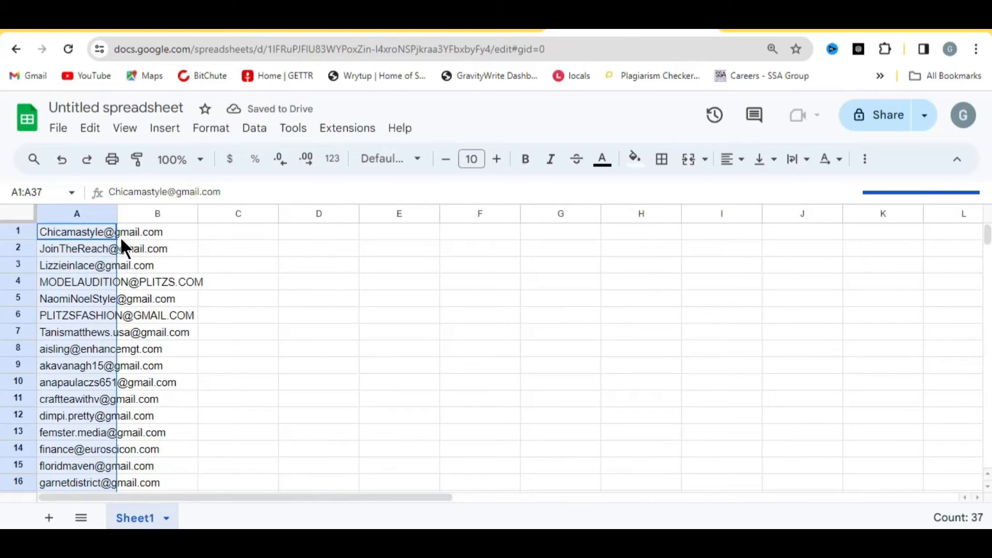
Widen column A to fit the emails and check the entry in A31.
{"action": "left_click_drag", "start_coordinate": [117, 215], "coordinate": [220, 225]}
{"action": "scroll", "coordinate": [112, 291], "scroll_direction": "down", "scroll_amount": 3}
{"action": "scroll", "coordinate": [114, 290], "scroll_direction": "down", "scroll_amount": 6}
{"action": "left_click", "coordinate": [122, 288]}
{"action": "scroll", "coordinate": [122, 287], "scroll_direction": "up", "scroll_amount": 3}
{"action": "scroll", "coordinate": [129, 298], "scroll_direction": "up", "scroll_amount": 3}
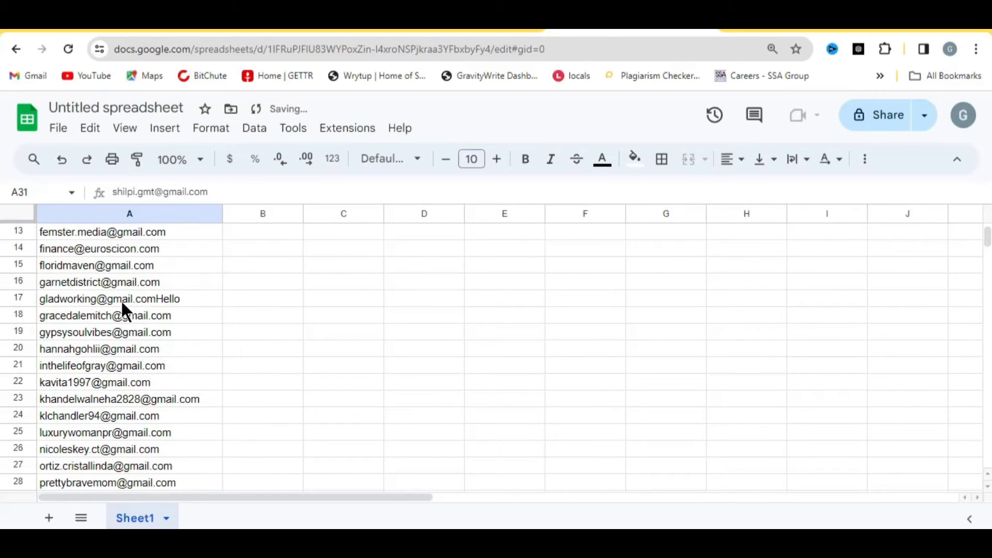
{"action": "scroll", "coordinate": [122, 305], "scroll_direction": "up", "scroll_amount": 4}
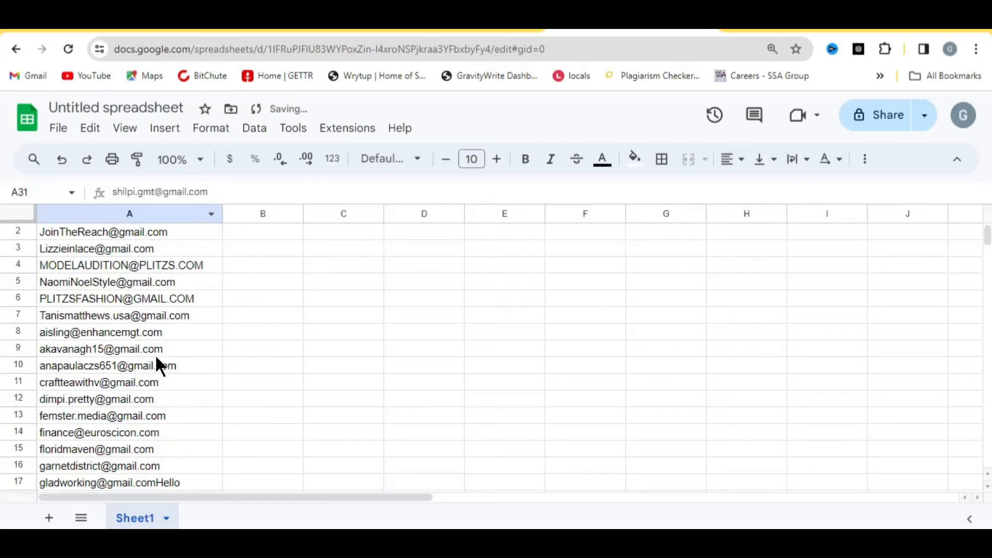
Replace 'Fashion' with 'health' in the query and search health "gmail" "USA" "instagram.com".
{"action": "key", "text": "ctrl+Tab"}
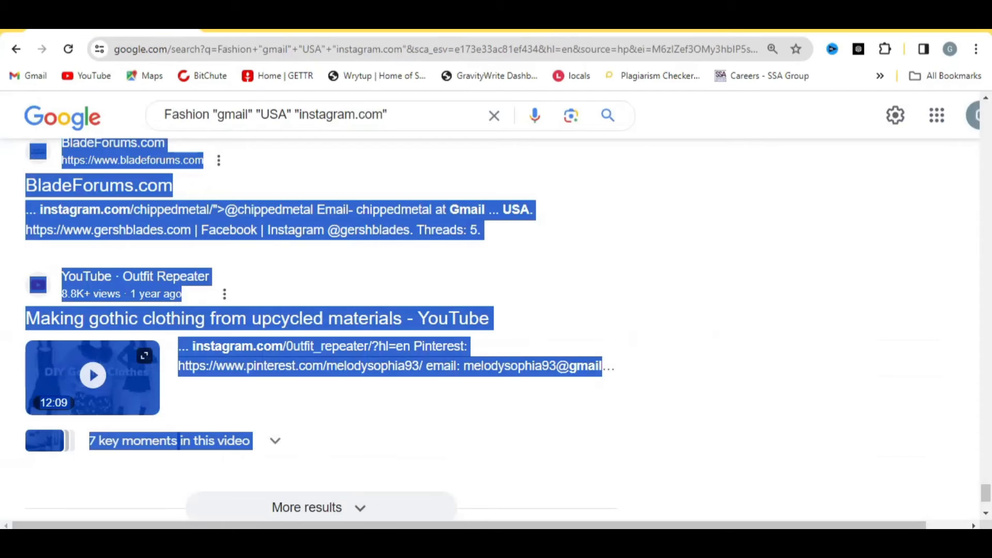
{"action": "left_click", "coordinate": [263, 170]}
{"action": "scroll", "coordinate": [190, 205], "scroll_direction": "up", "scroll_amount": 7}
{"action": "scroll", "coordinate": [188, 207], "scroll_direction": "down", "scroll_amount": 10}
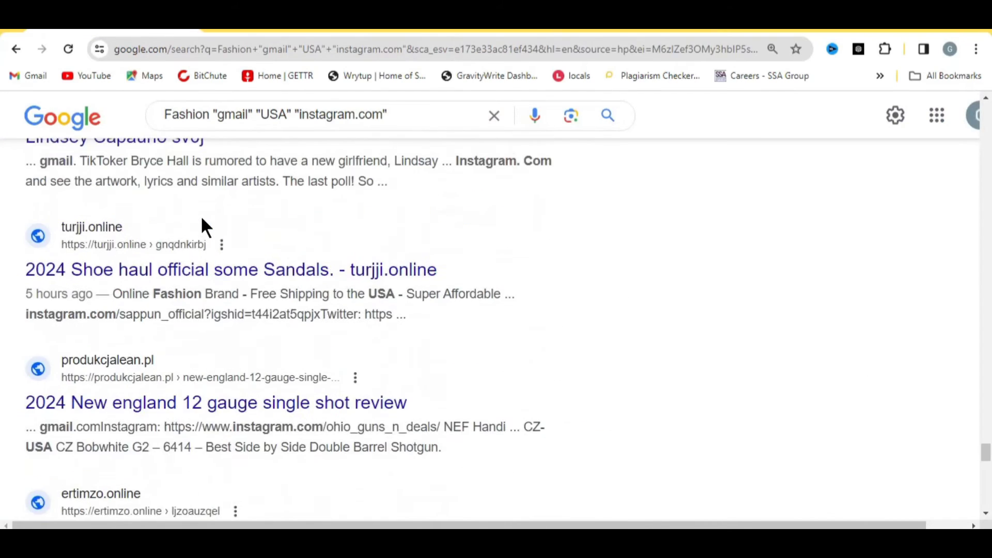
{"action": "double_click", "coordinate": [201, 116]}
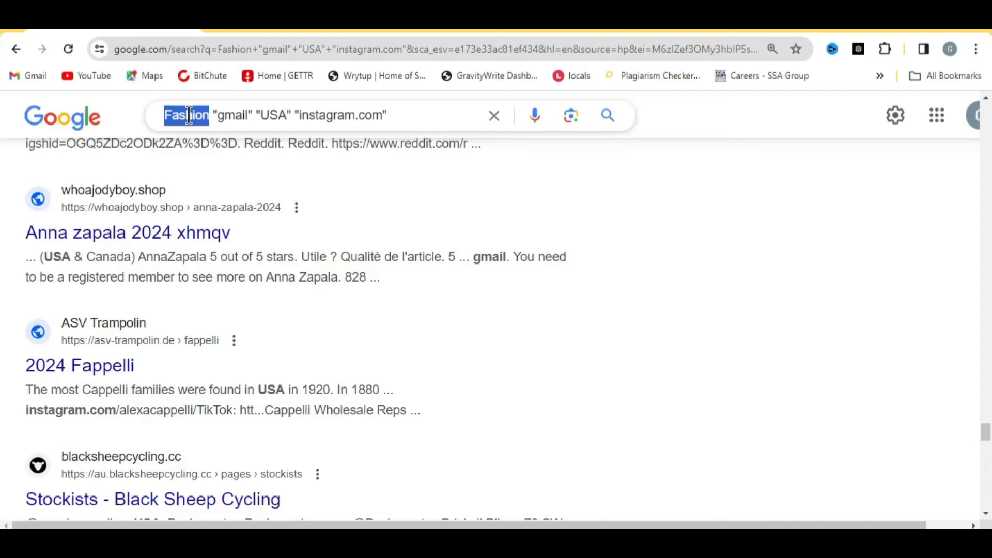
{"action": "type", "text": "health"}
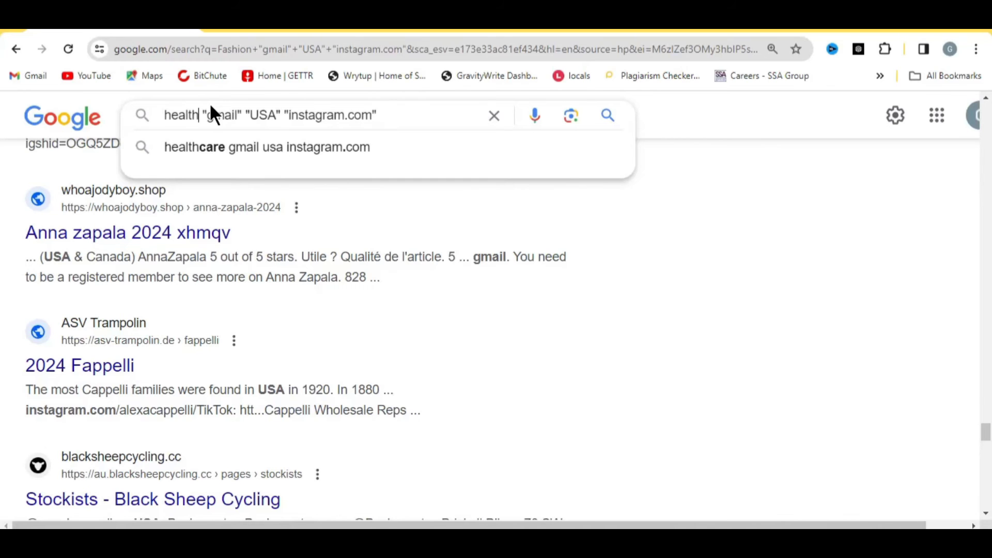
{"action": "key", "text": "Return"}
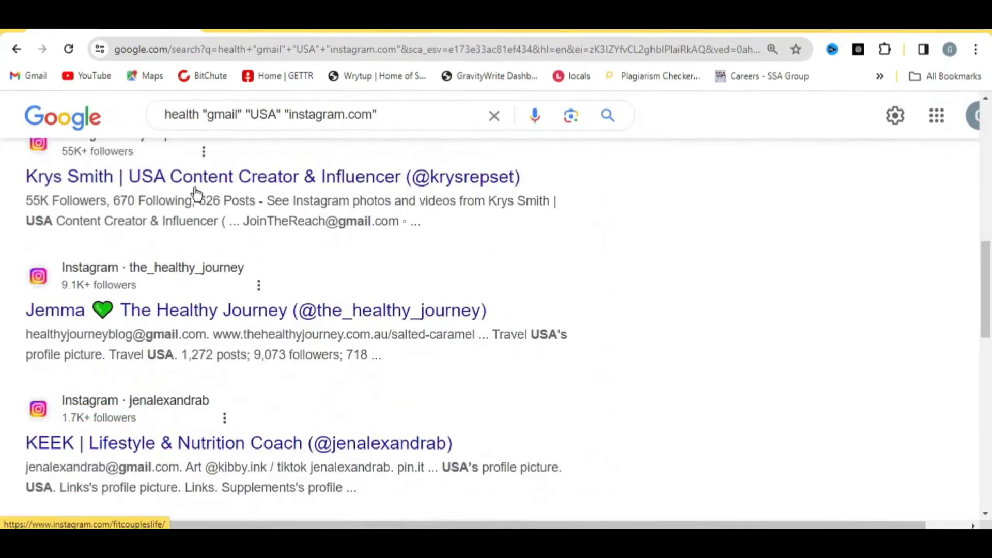
Scroll through the health influencer results showing Instagram profiles with gmail contacts.
{"action": "scroll", "coordinate": [195, 194], "scroll_direction": "down", "scroll_amount": 5}
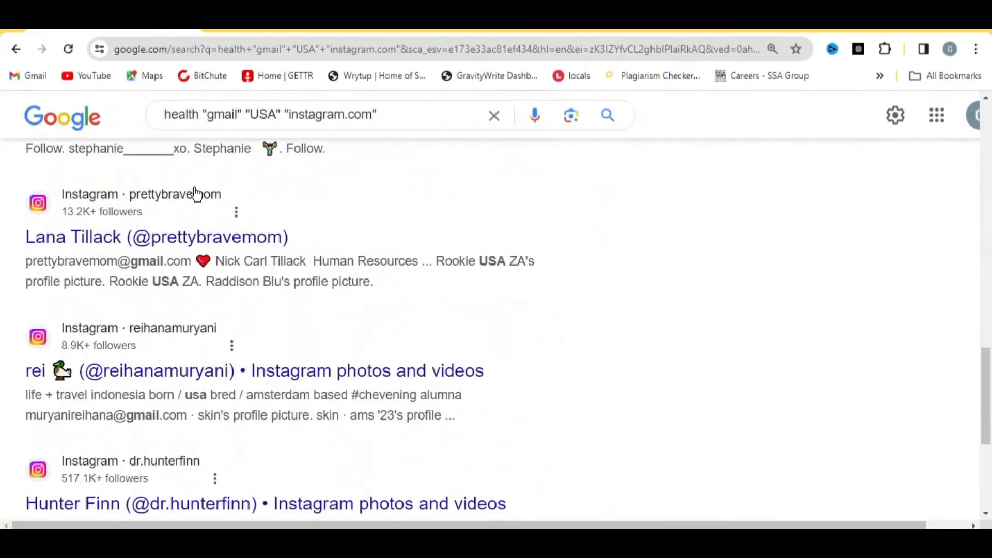
{"action": "scroll", "coordinate": [195, 191], "scroll_direction": "down", "scroll_amount": 5}
{"action": "scroll", "coordinate": [205, 239], "scroll_direction": "down", "scroll_amount": 3}
{"action": "scroll", "coordinate": [206, 239], "scroll_direction": "down", "scroll_amount": 10}
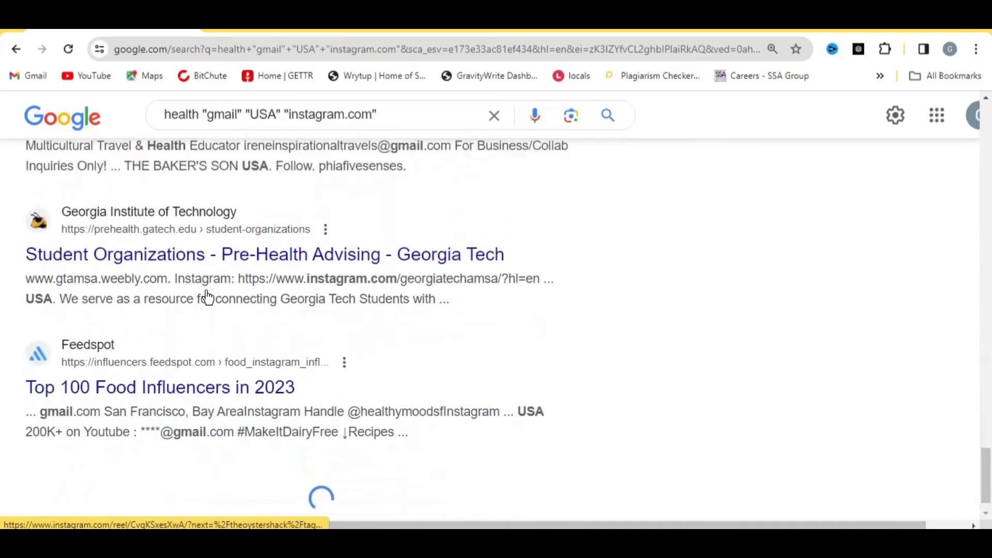
{"action": "scroll", "coordinate": [208, 298], "scroll_direction": "up", "scroll_amount": 15}
{"action": "scroll", "coordinate": [216, 306], "scroll_direction": "up", "scroll_amount": 7}
{"action": "scroll", "coordinate": [215, 306], "scroll_direction": "down", "scroll_amount": 7}
{"action": "scroll", "coordinate": [215, 310], "scroll_direction": "up", "scroll_amount": 2}
{"action": "scroll", "coordinate": [215, 309], "scroll_direction": "down", "scroll_amount": 7}
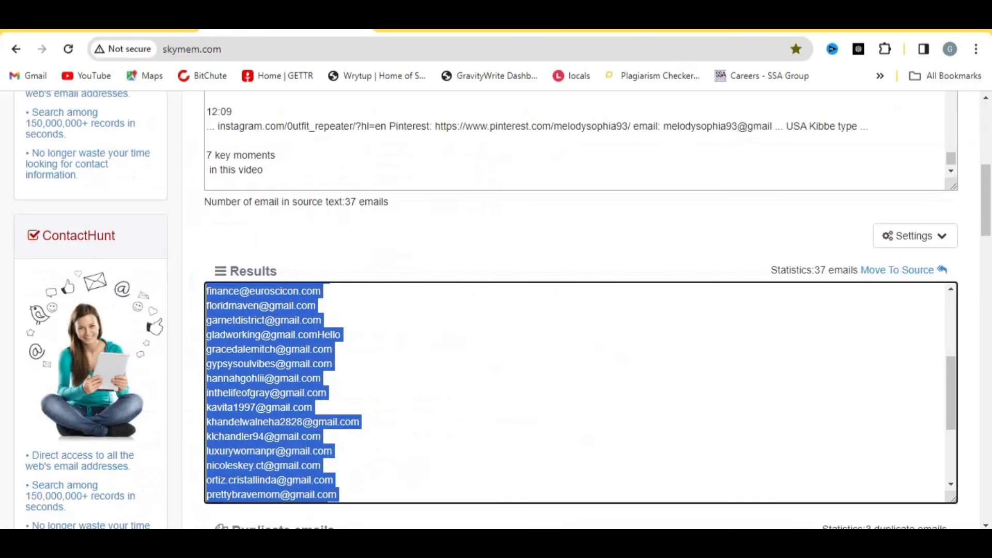
Deselect Skymem's 37 extracted email results, then return to the Google health niche search results.
{"action": "scroll", "coordinate": [310, 135], "scroll_direction": "up", "scroll_amount": 3}
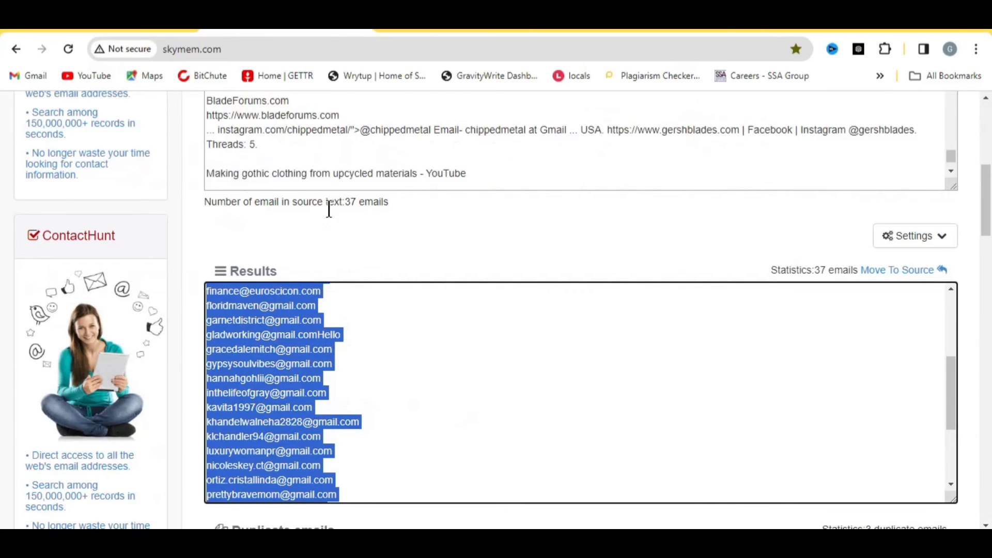
{"action": "left_click", "coordinate": [294, 259]}
{"action": "scroll", "coordinate": [294, 259], "scroll_direction": "up", "scroll_amount": 6}
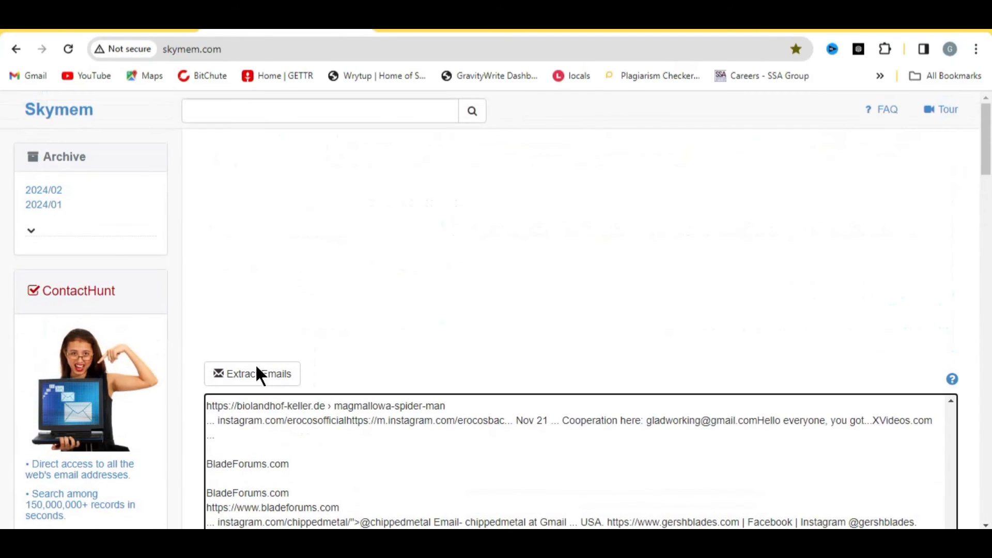
{"action": "scroll", "coordinate": [267, 377], "scroll_direction": "down", "scroll_amount": 1}
{"action": "scroll", "coordinate": [268, 371], "scroll_direction": "down", "scroll_amount": 6}
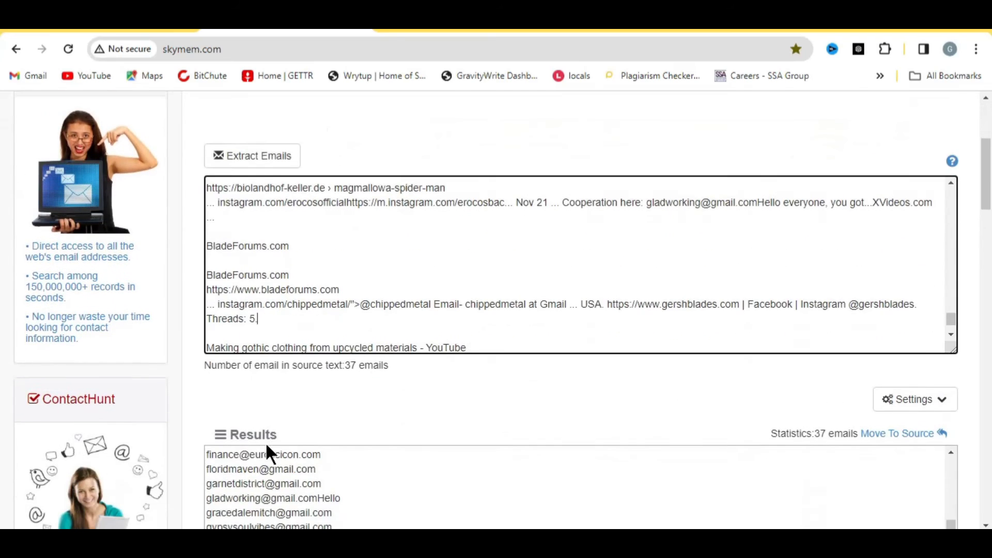
{"action": "left_click", "coordinate": [80, 30]}
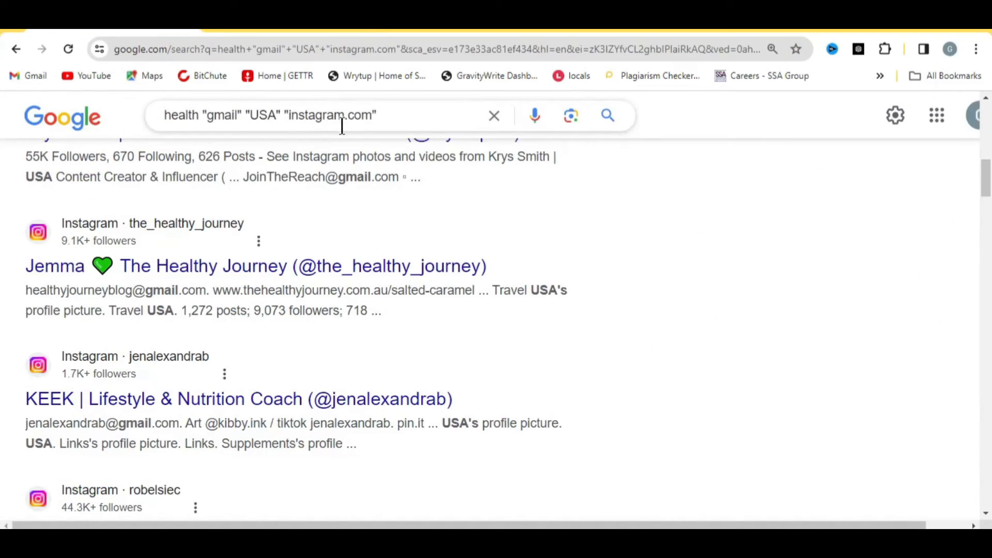